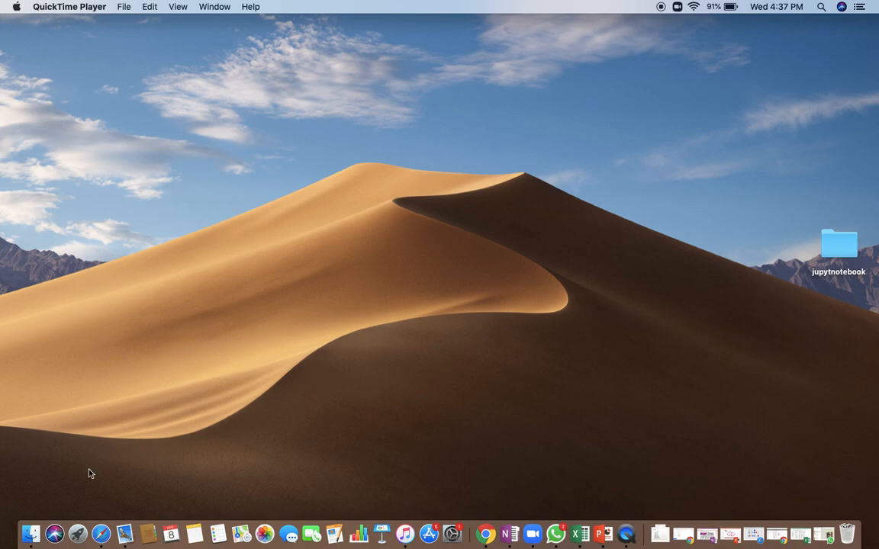
Step: Switch to Safari, search the web for "genmymodel" and open the GenMyModel website
click(101, 535)
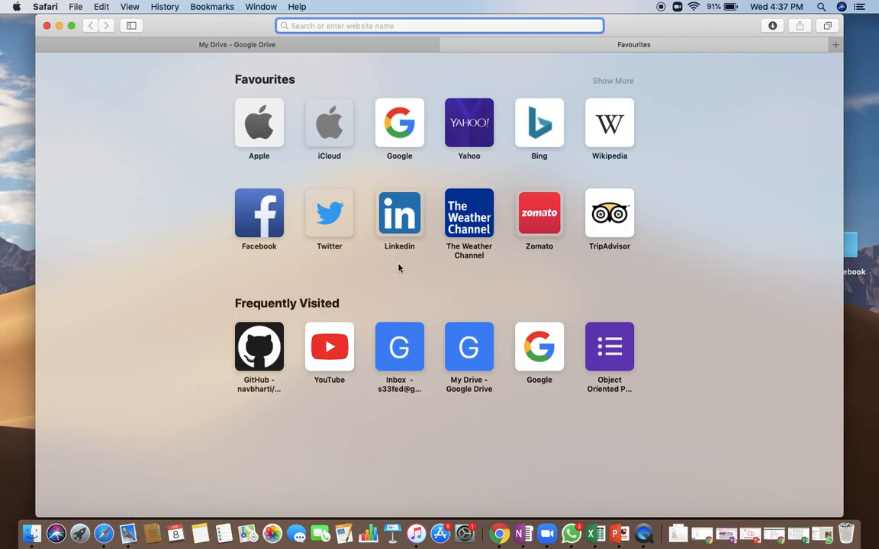
text(genmymodel)
key(Return)
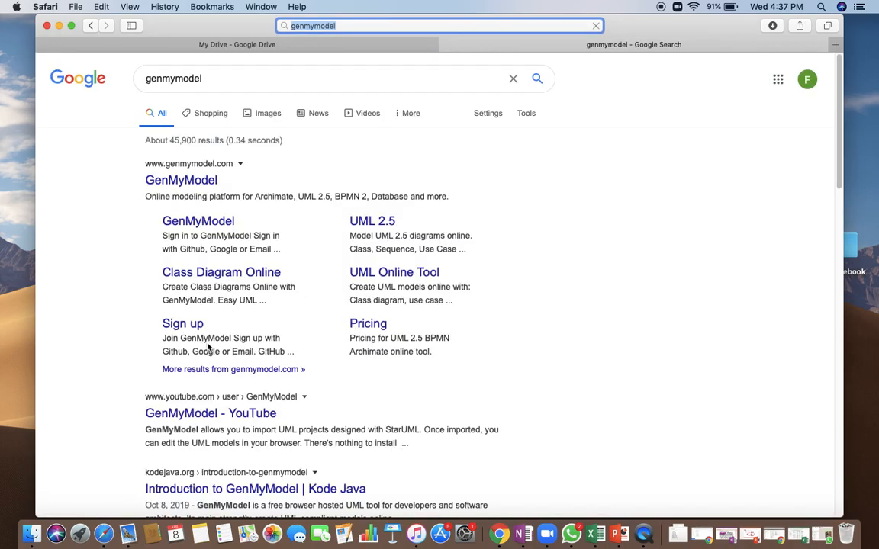
click(198, 183)
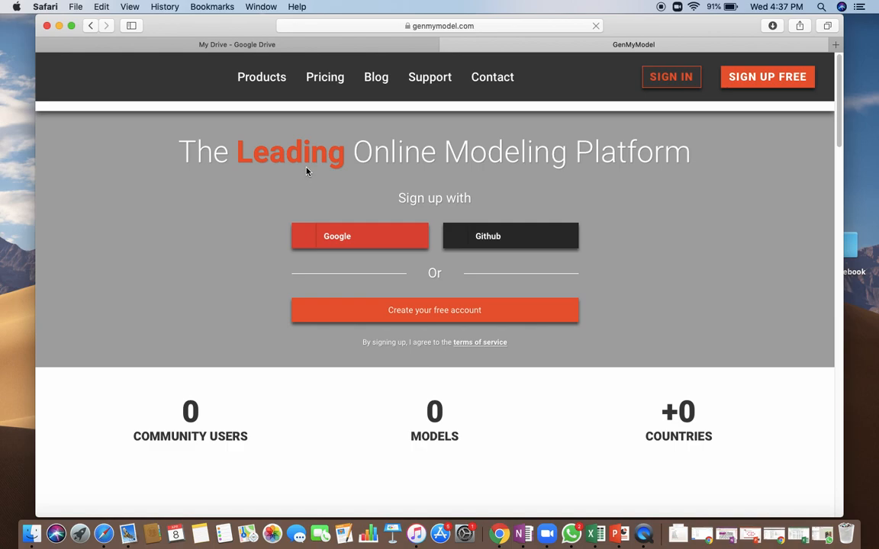
Step: Sign up for GenMyModel using the listed Google account
click(671, 77)
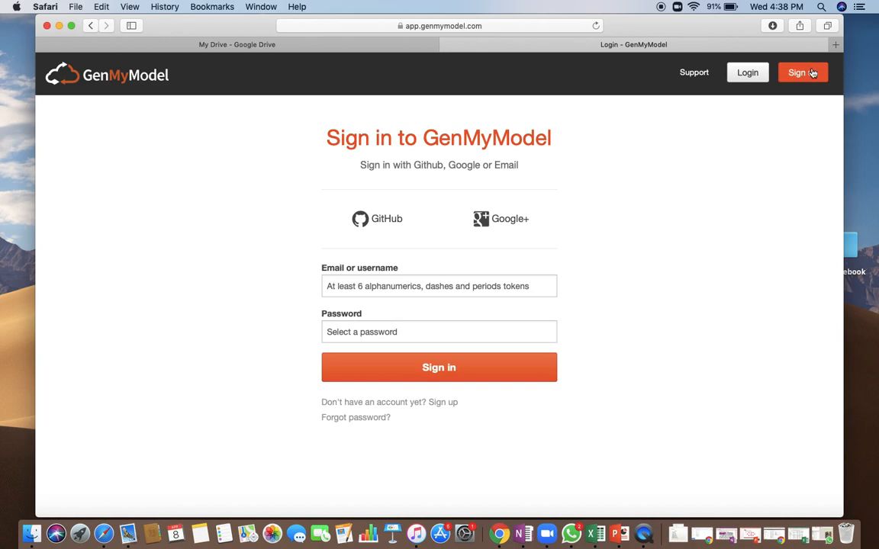
click(796, 76)
scroll(446, 418, down, 1)
click(496, 207)
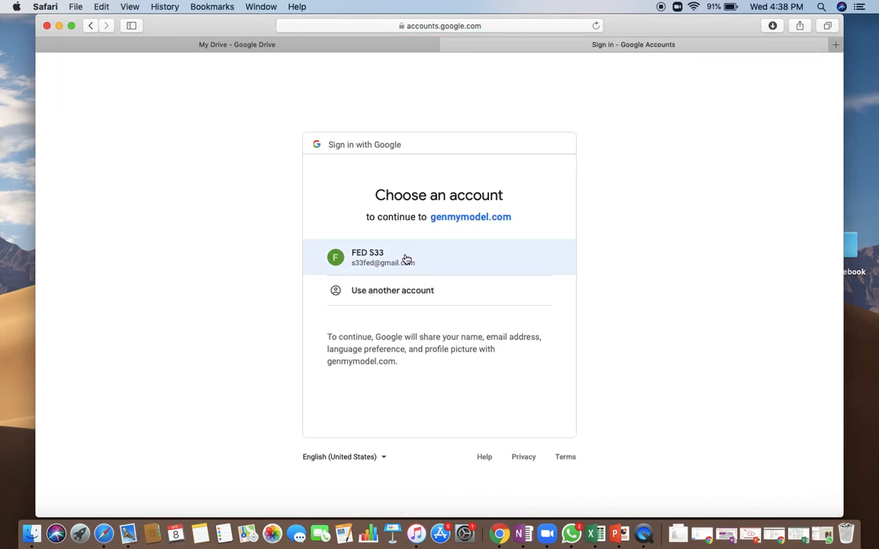
click(387, 260)
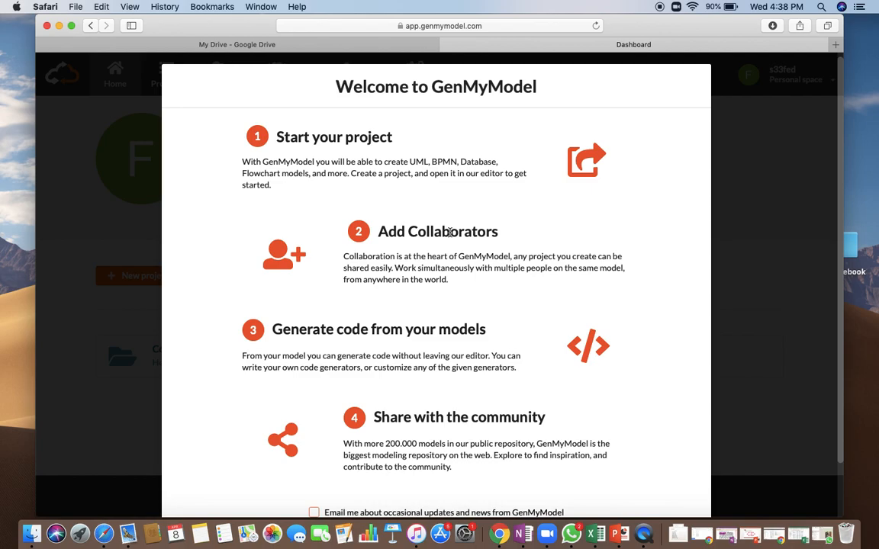
Step: Finish the GenMyModel welcome overview and start modeling, leaving the news e-mail option unselected
scroll(450, 233, down, 3)
scroll(450, 237, down, 1)
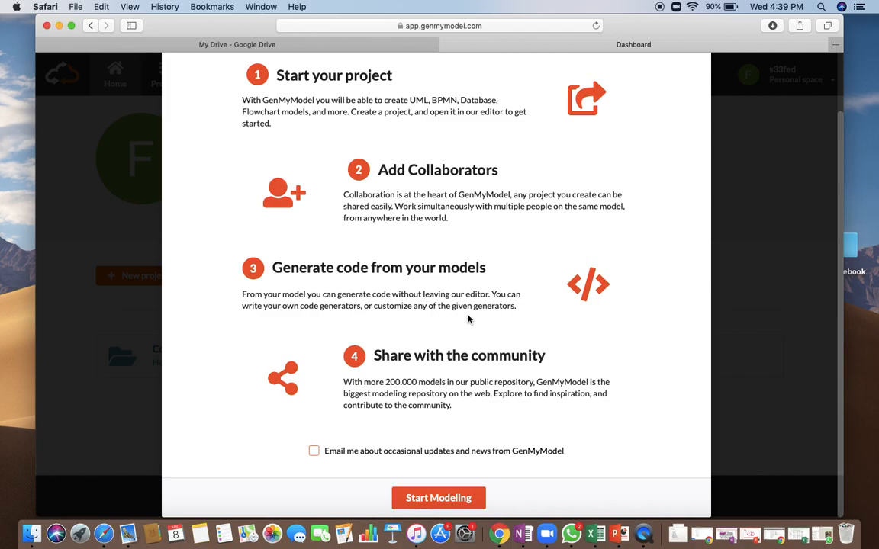
click(456, 503)
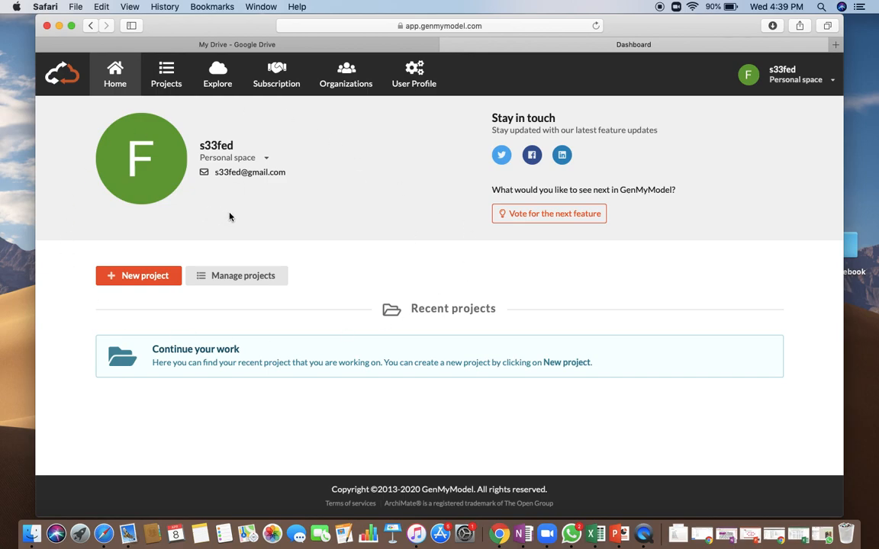
Step: Start a new UML project using the Blank Project creation method
click(142, 277)
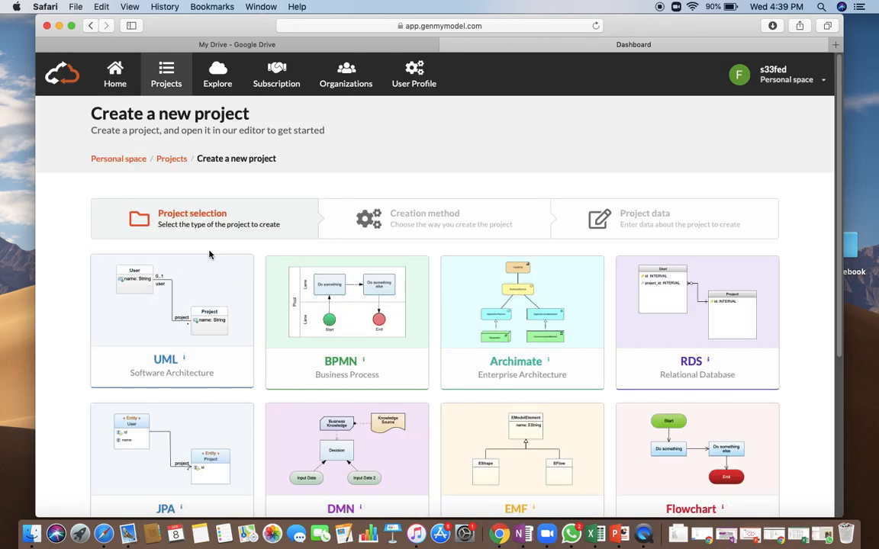
click(163, 347)
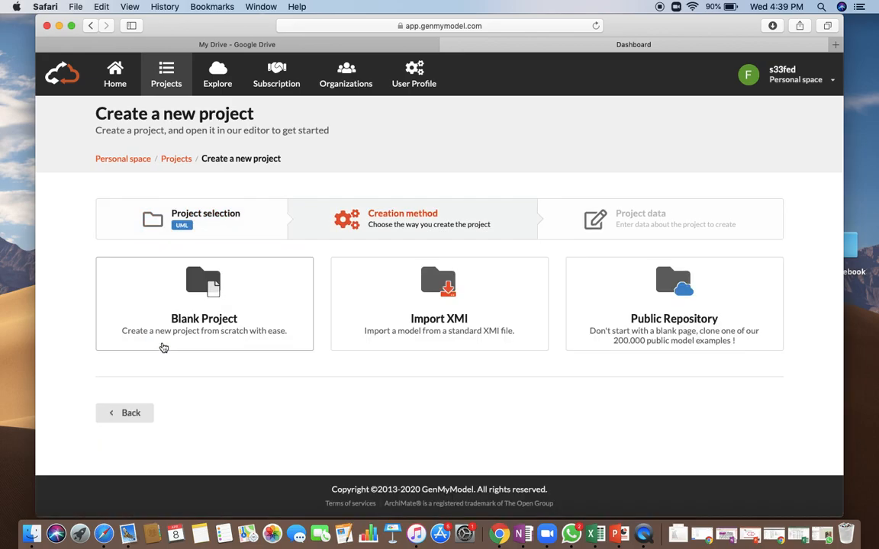
click(206, 300)
click(222, 287)
scroll(223, 289, down, 4)
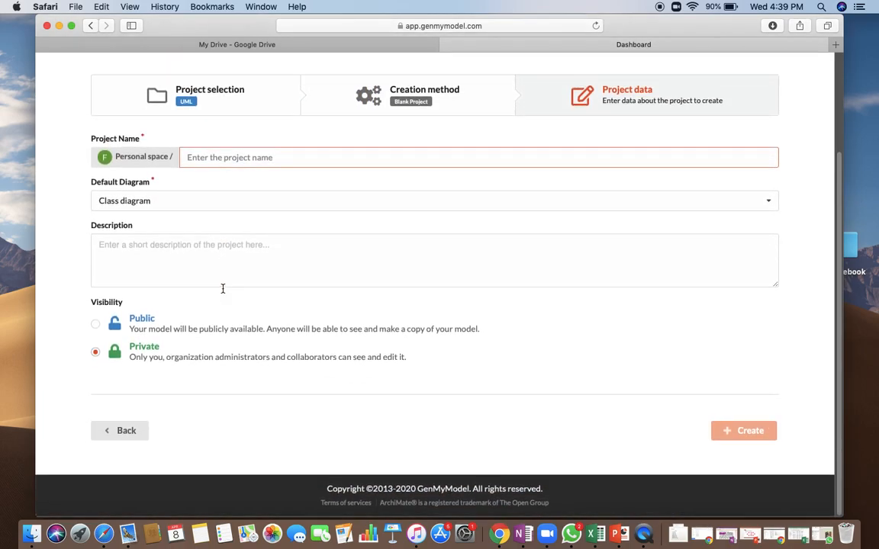
Step: Name the project "Sample" and keep Class diagram as its default diagram
scroll(222, 290, up, 3)
text(Sapl)
key(BackSpace)
key(BackSpace)
text(mple)
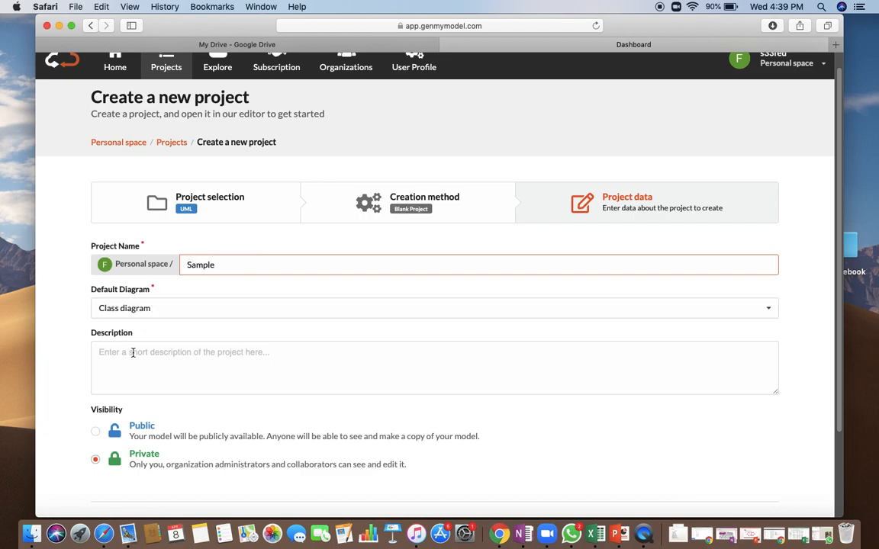
click(205, 309)
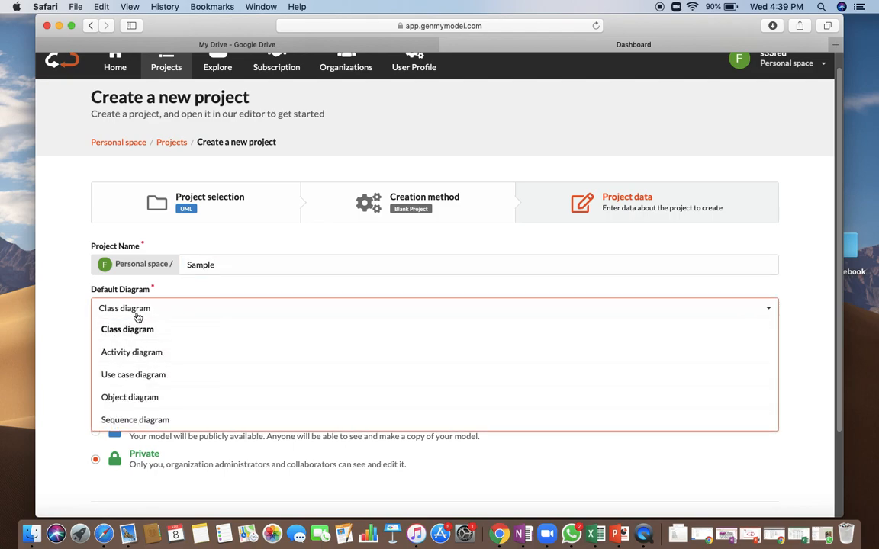
click(164, 313)
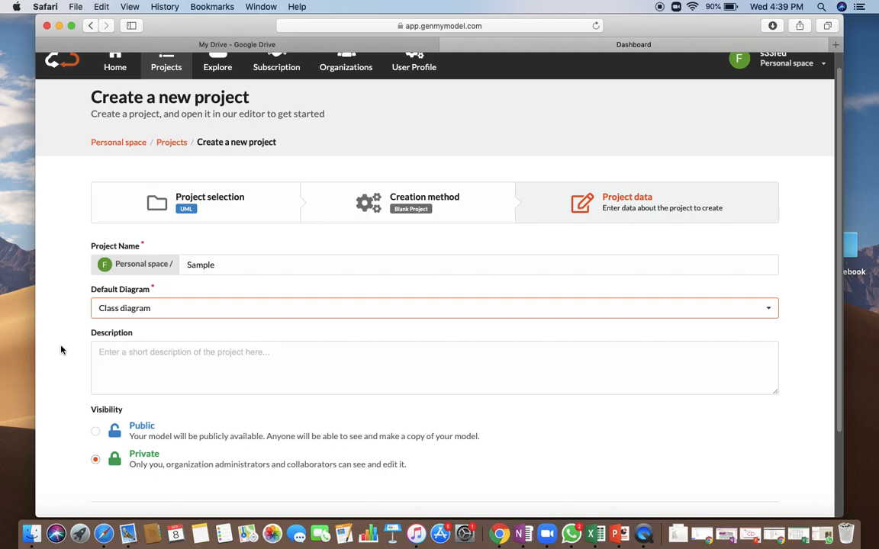
Step: Enter "This project is for demo purpose." as the project description
click(128, 363)
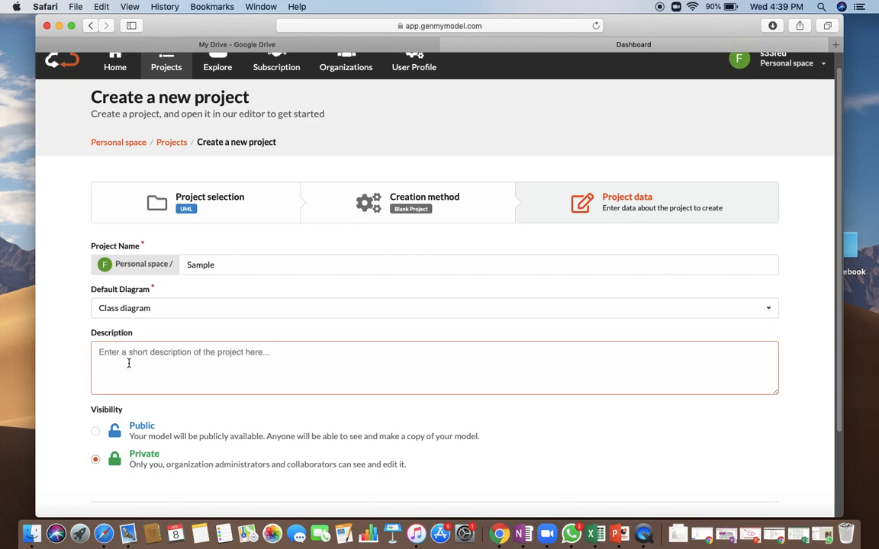
text(This )
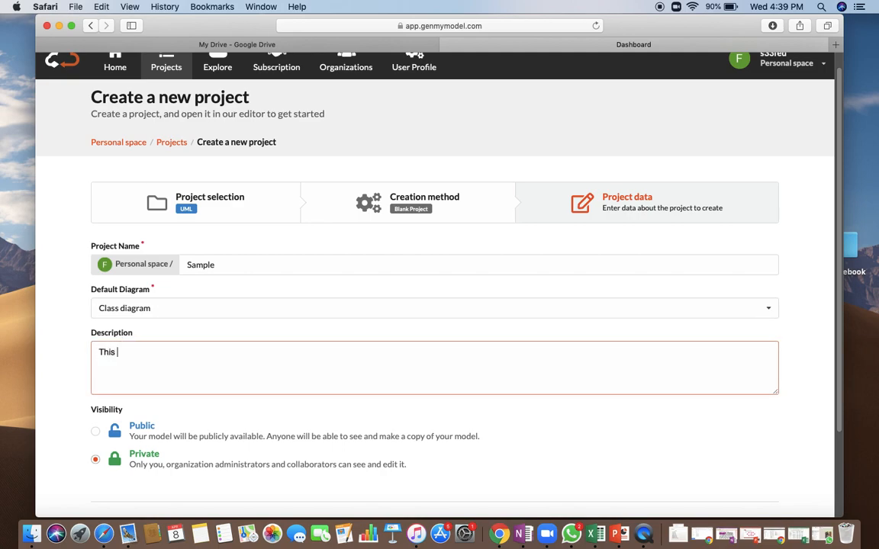
text(project is)
text( for dm)
key(BackSpace)
text(dme)
key(BackSpace)
key(BackSpace)
text(emo purs)
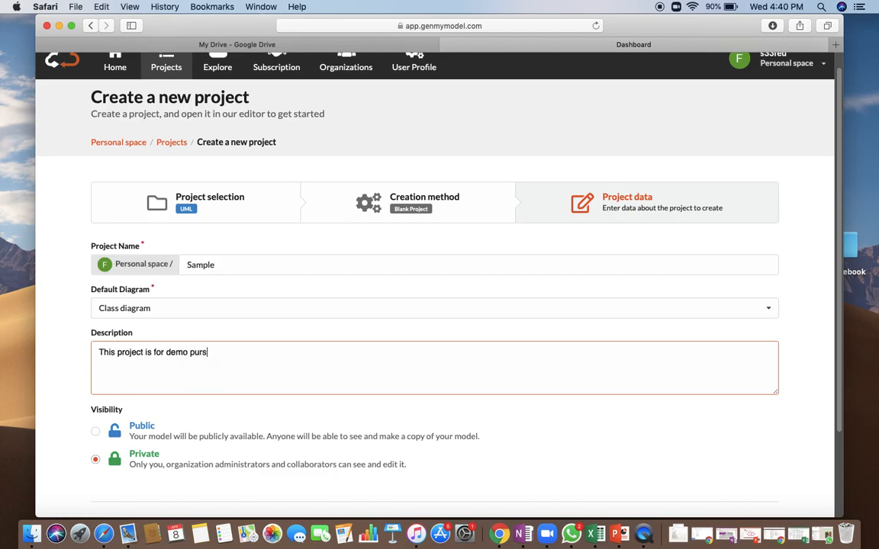
key(BackSpace)
text(pose.)
Step: Create the project with Private visibility and open it in the editor
scroll(96, 352, down, 3)
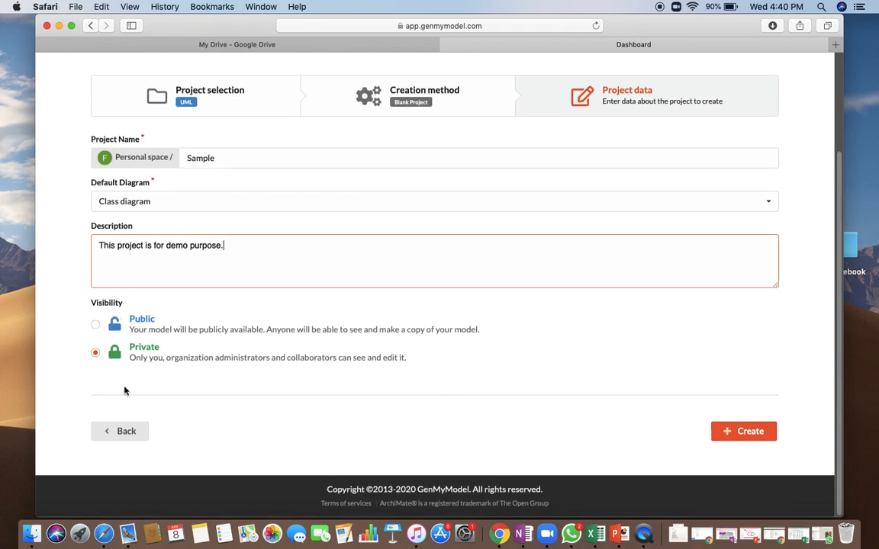
click(751, 432)
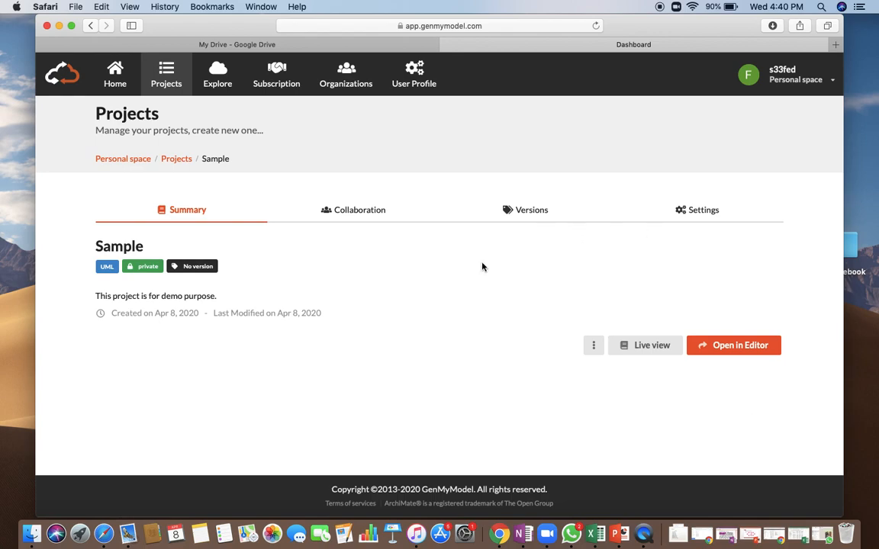
click(729, 345)
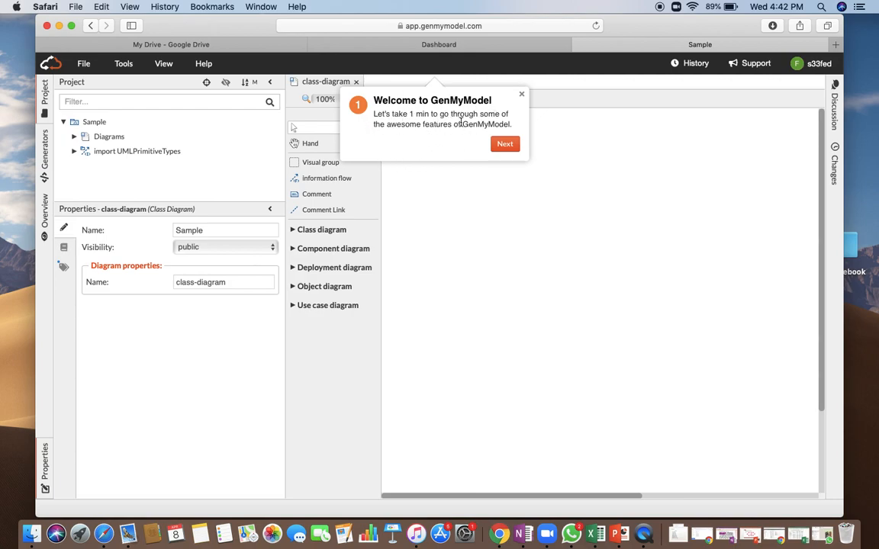
Step: Go through the editor's introductory tour as far as the Canvas hint and dismiss it
click(505, 144)
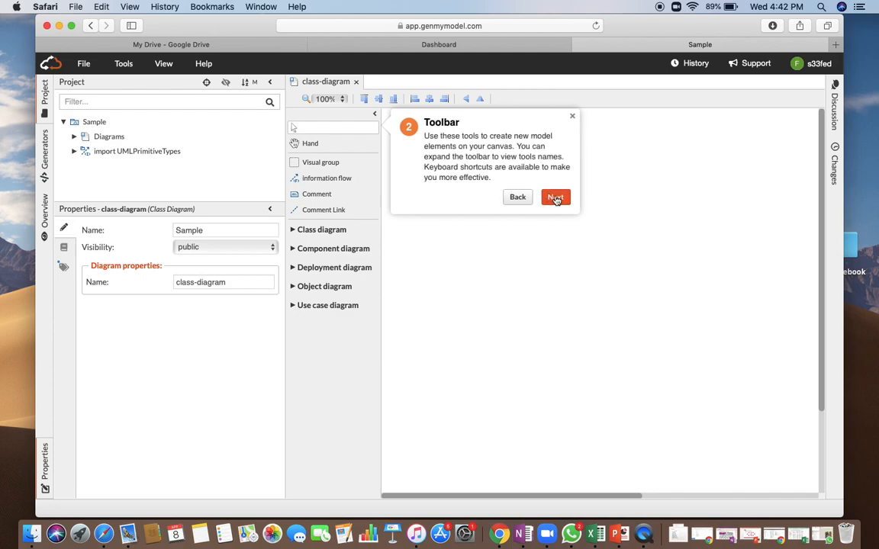
click(555, 198)
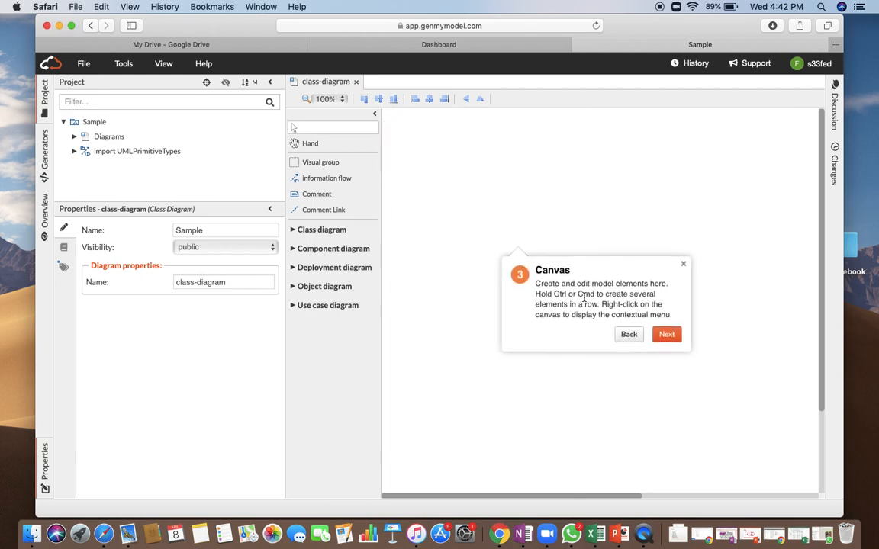
click(682, 264)
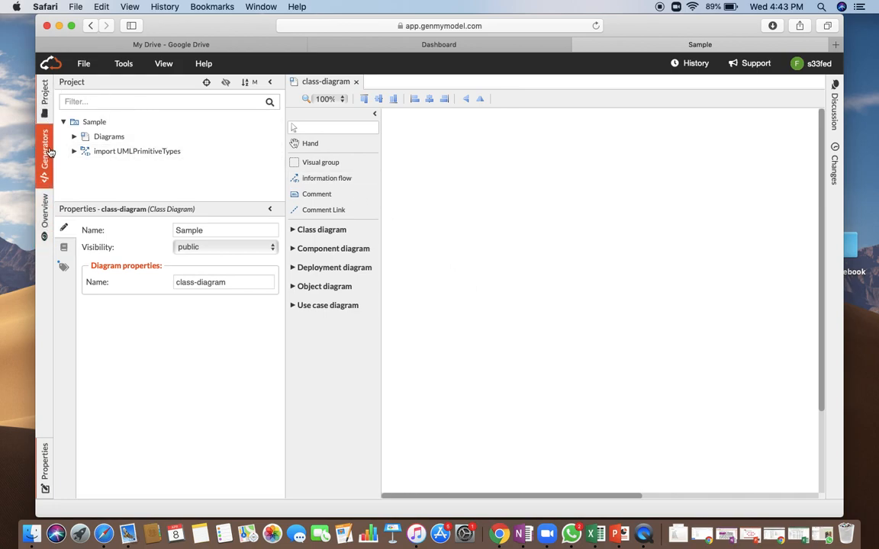
Step: Examine the editor's Project, Generators, Overview and Properties views, and hide the Overview and Properties views
click(46, 101)
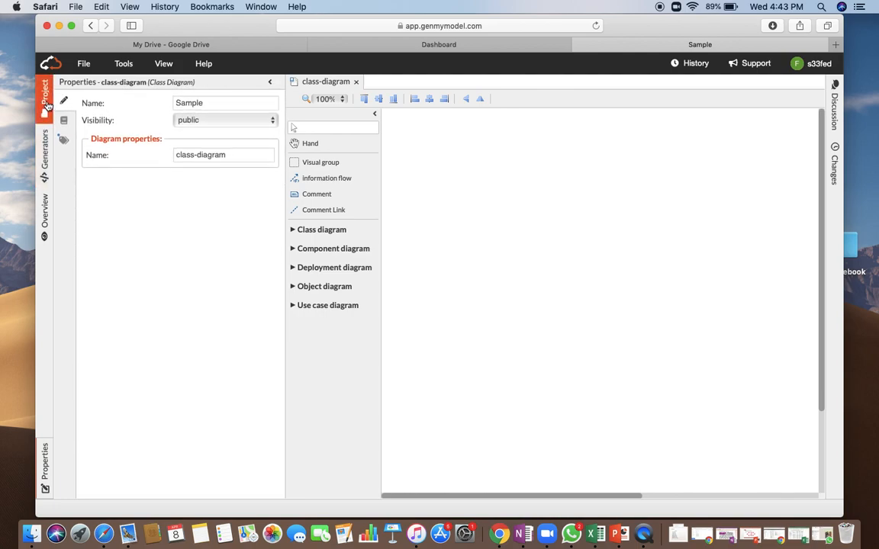
click(46, 101)
click(45, 153)
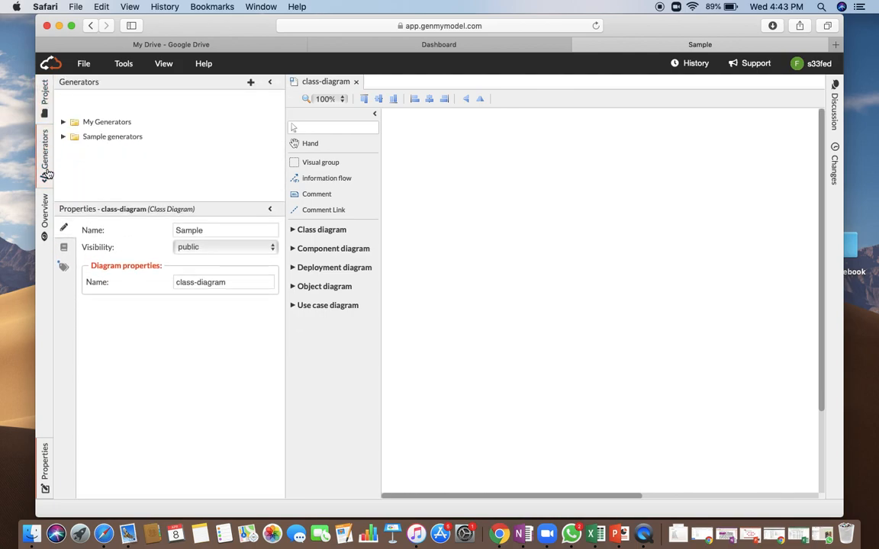
click(47, 213)
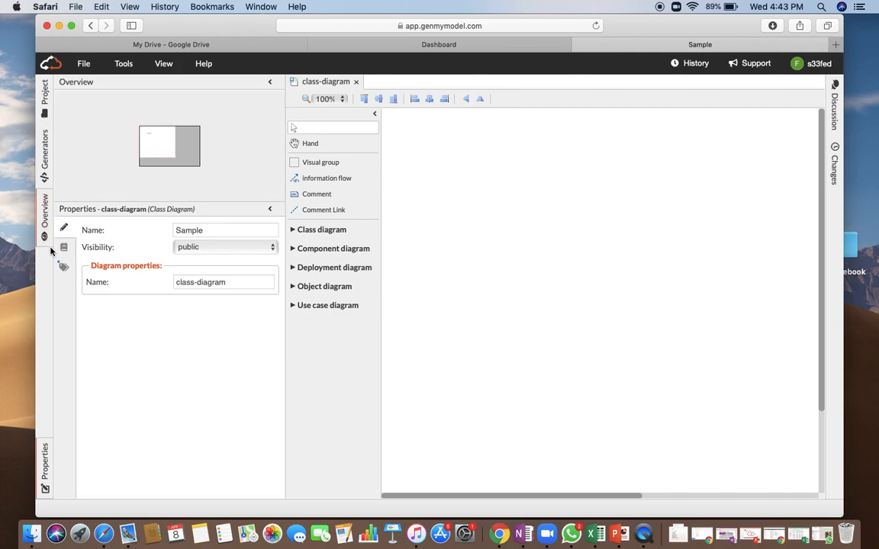
click(45, 464)
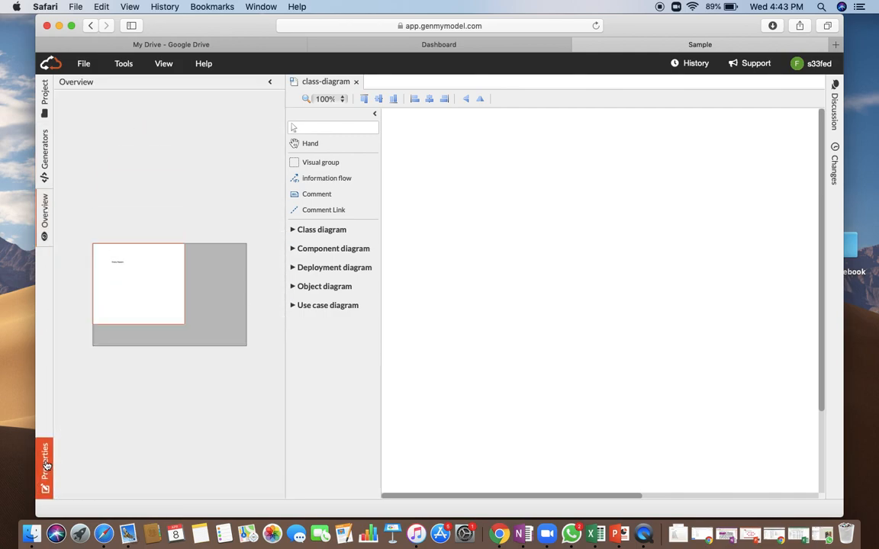
click(48, 231)
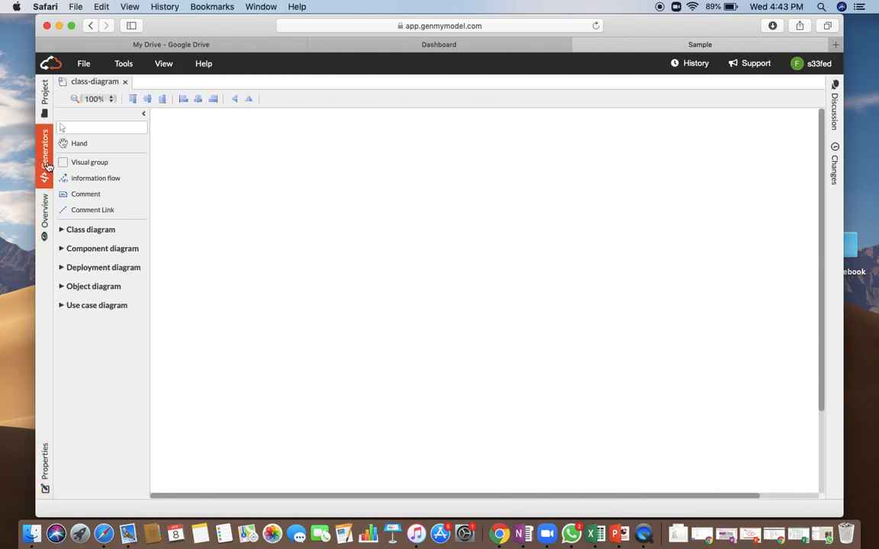
Step: Show the project tree and select class-diagram under Diagrams
click(44, 93)
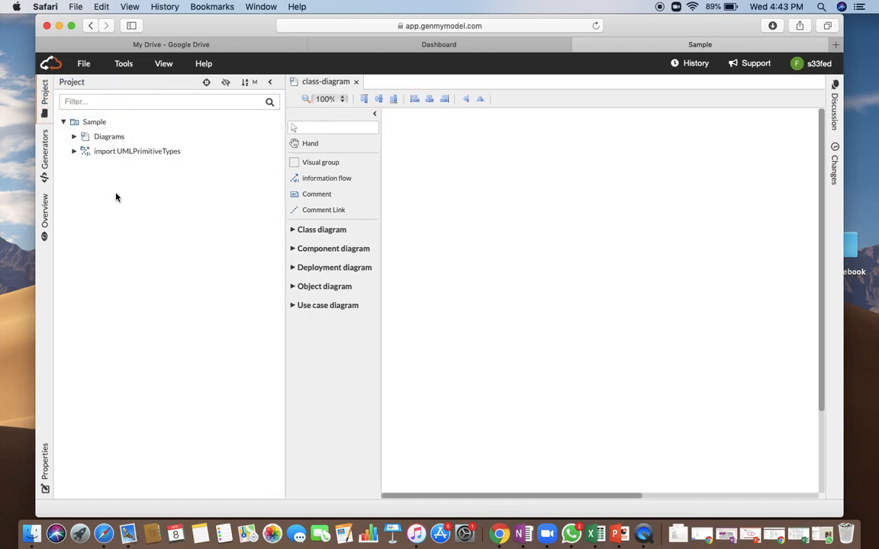
click(74, 136)
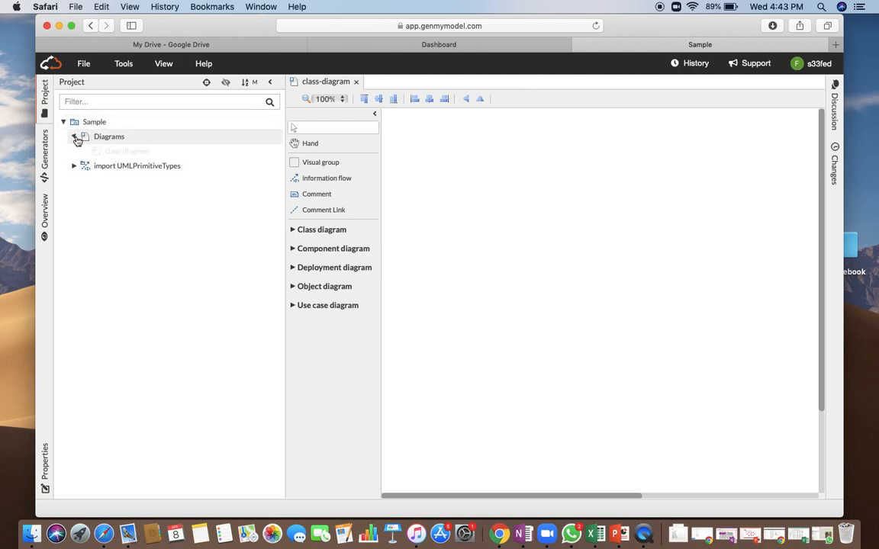
click(118, 152)
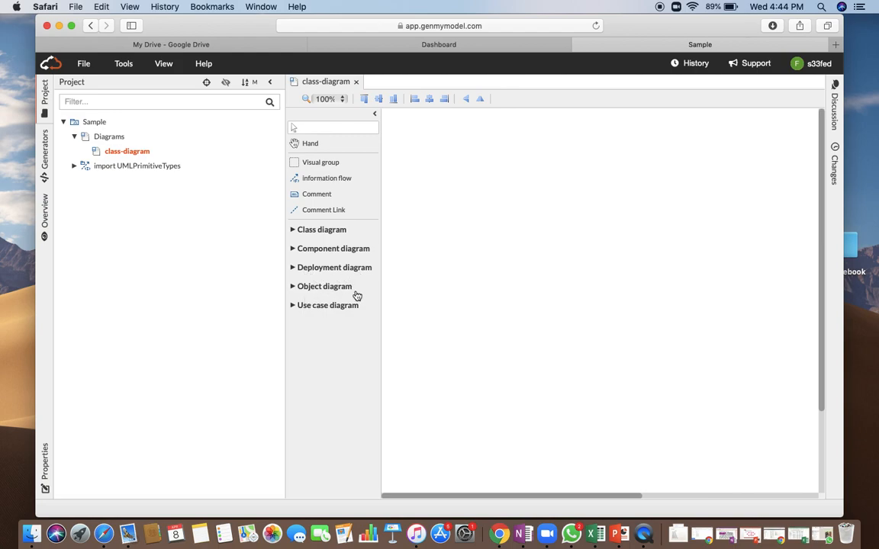
Step: Add a Package from the class diagram elements to the canvas and move it closer to the canvas's upper-left corner
click(296, 231)
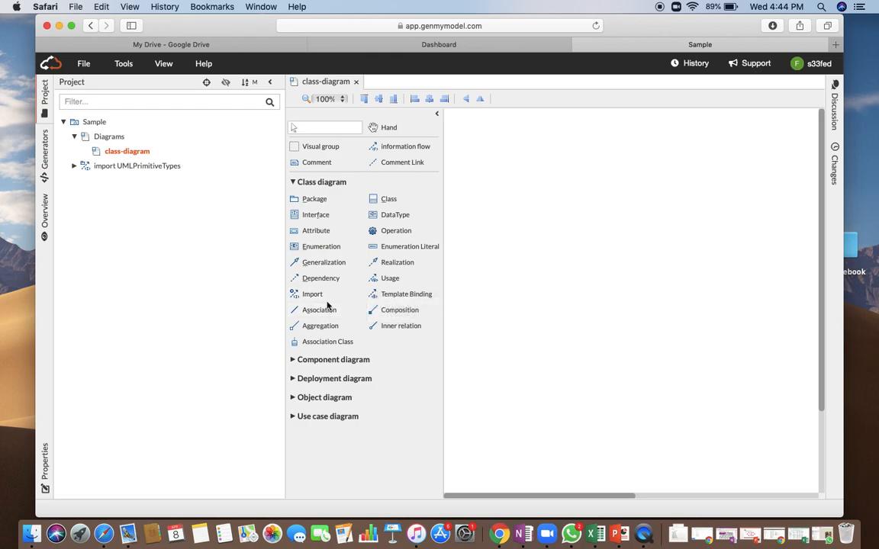
click(355, 200)
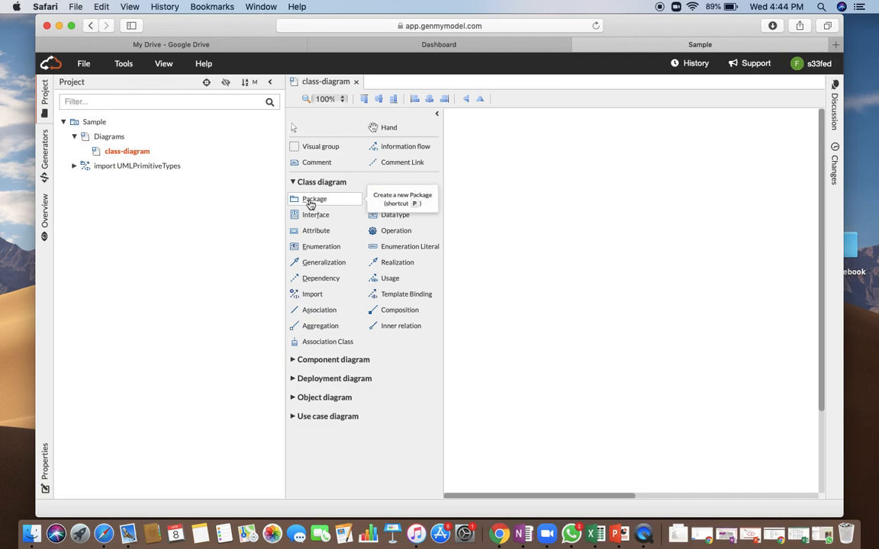
click(614, 196)
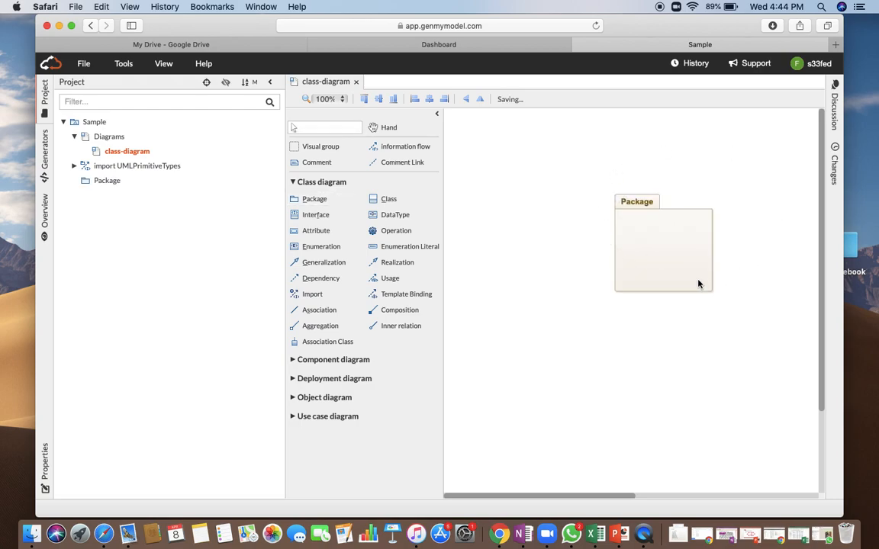
drag(650, 241, 540, 195)
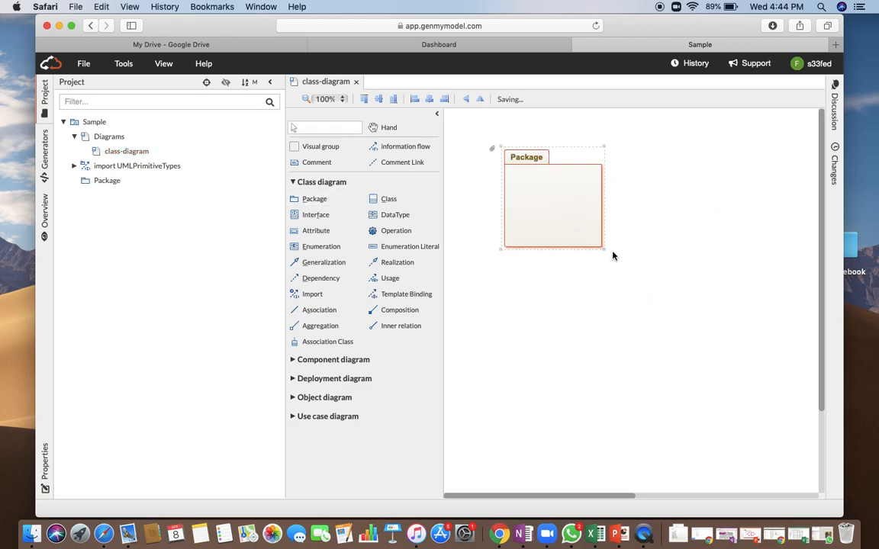
Step: Enlarge the package to hold several elements and rename it myPackage
drag(604, 250, 774, 390)
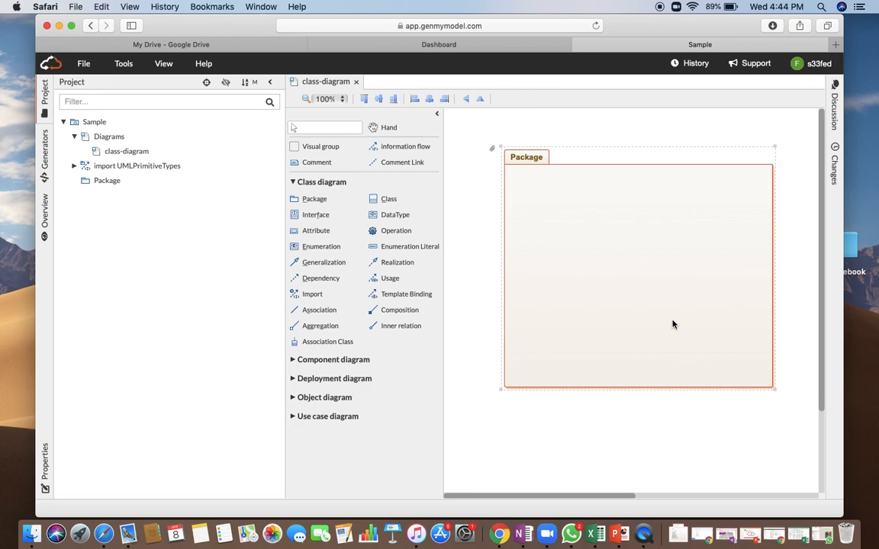
double_click(524, 157)
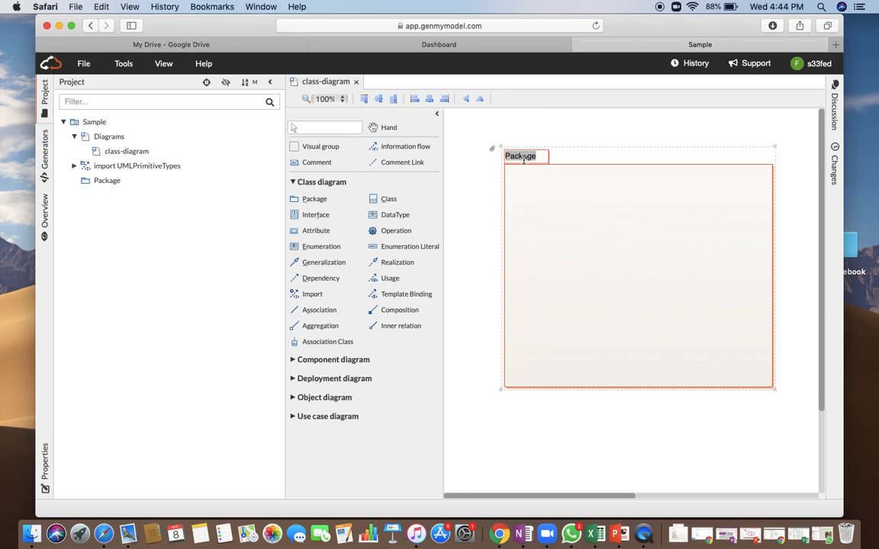
text(myPackage)
key(Return)
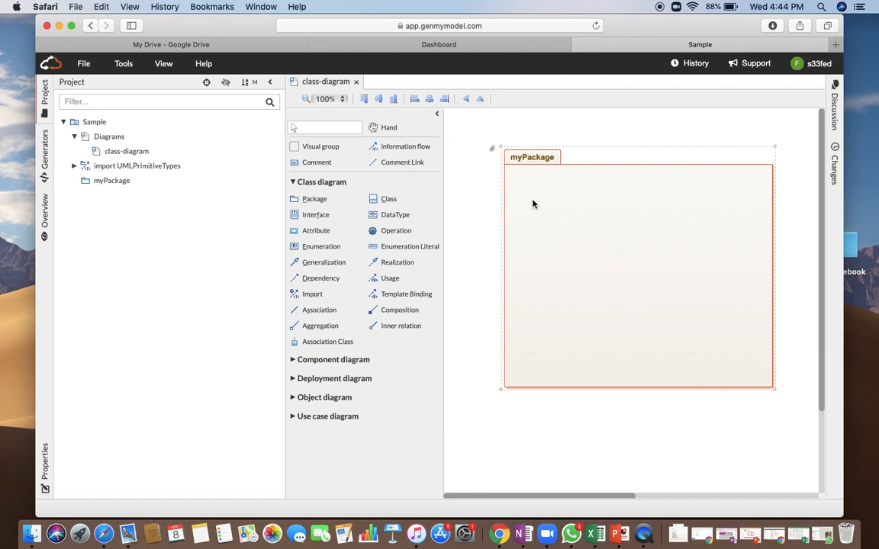
Step: Add a Class inside myPackage, enlarge it, and position it near the package's upper-left corner
click(390, 203)
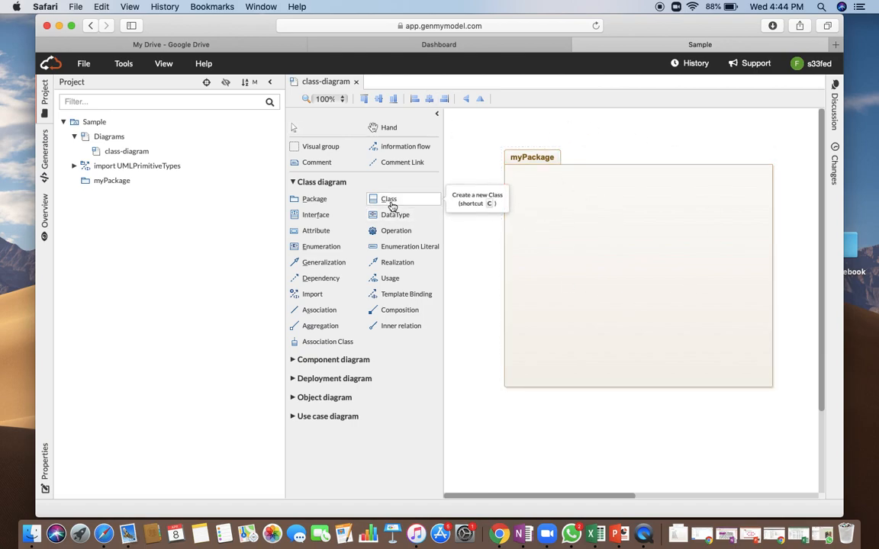
click(543, 215)
click(568, 250)
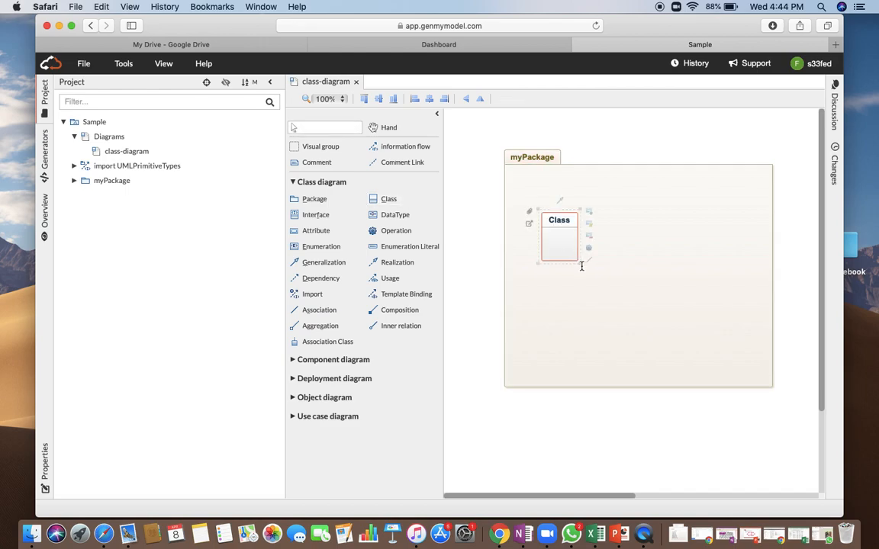
drag(581, 264, 701, 336)
drag(610, 223, 579, 187)
Step: Name the new class in myPackage Student
double_click(579, 187)
text(Student)
key(Return)
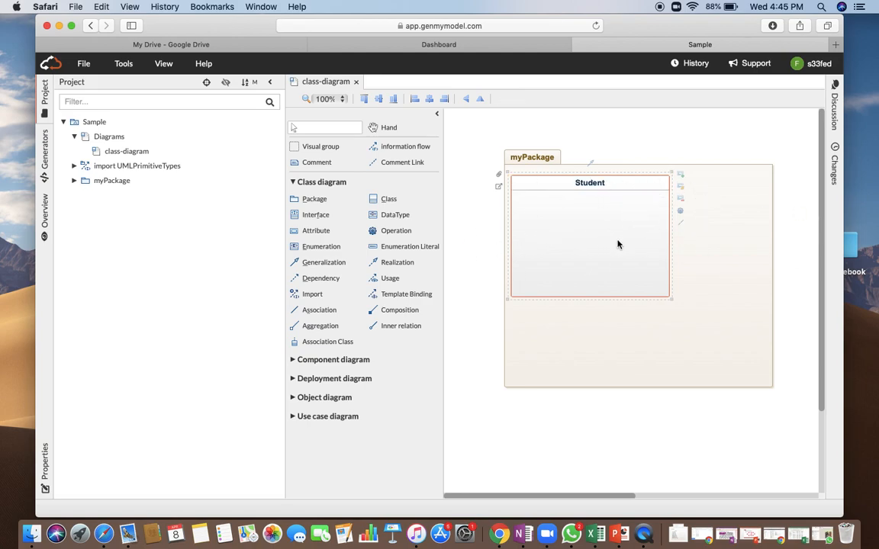
Step: Add an attribute named id of type Integer to the Student class
click(315, 232)
click(546, 212)
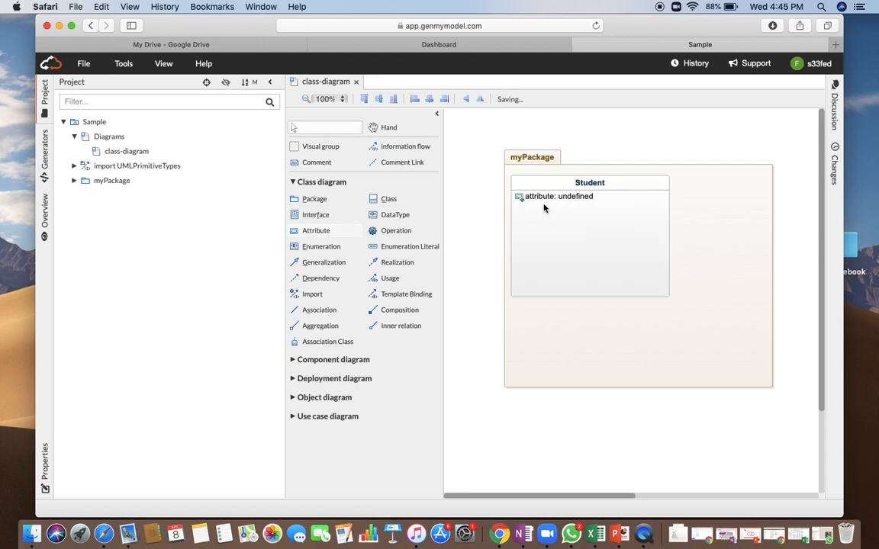
double_click(541, 197)
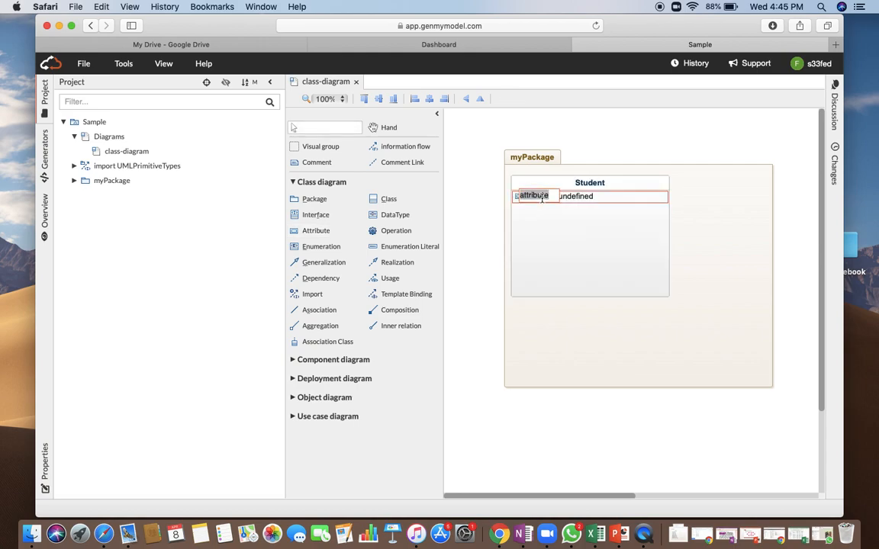
text(id)
key(Tab)
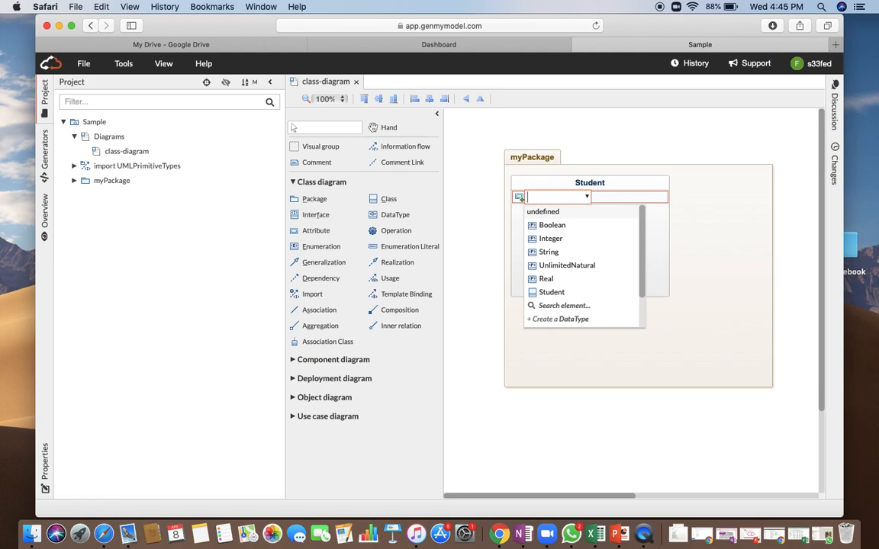
text(int)
key(Return)
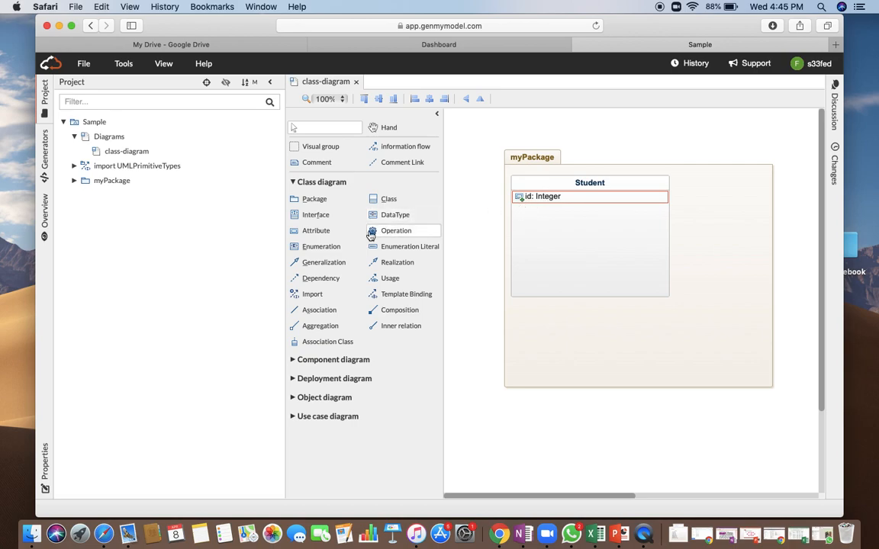
Step: Add three more attributes below id in the Student class
click(546, 224)
click(314, 233)
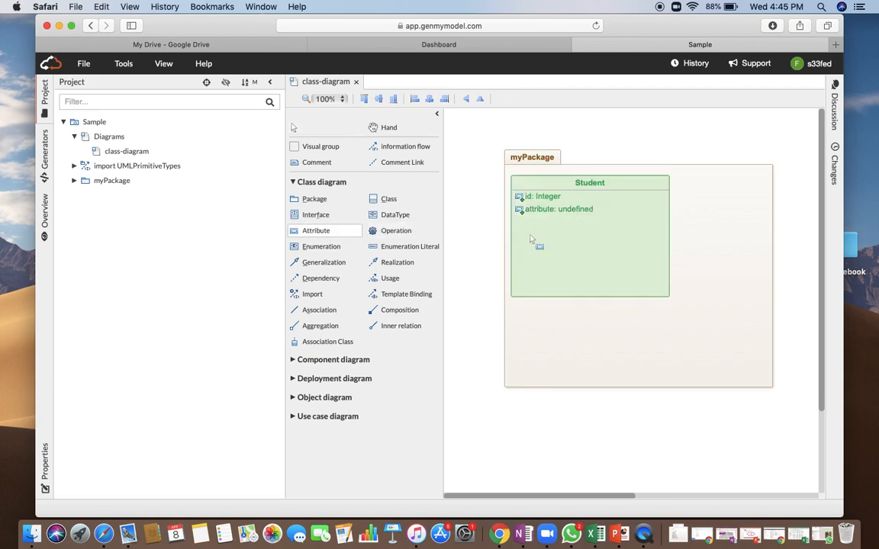
click(525, 239)
click(315, 231)
click(608, 243)
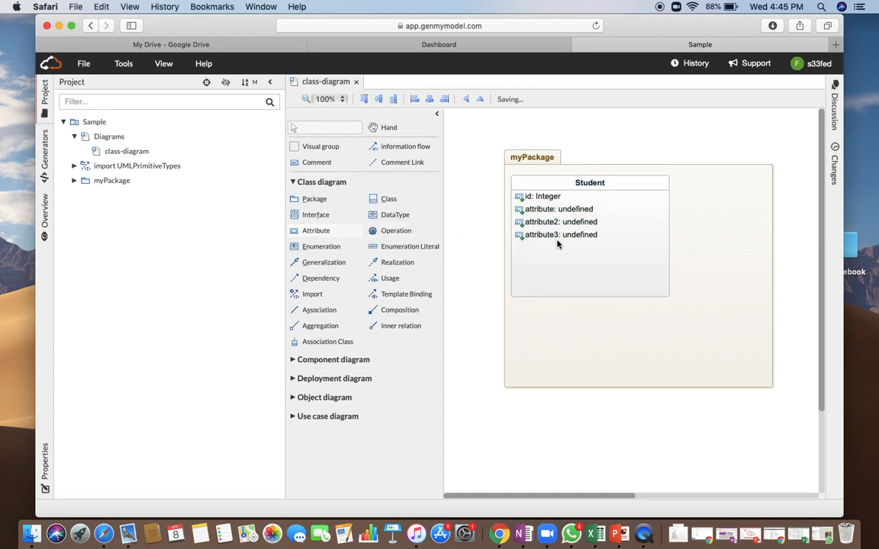
Step: Rename the attribute directly below id in the Student class to name
double_click(543, 210)
text(name)
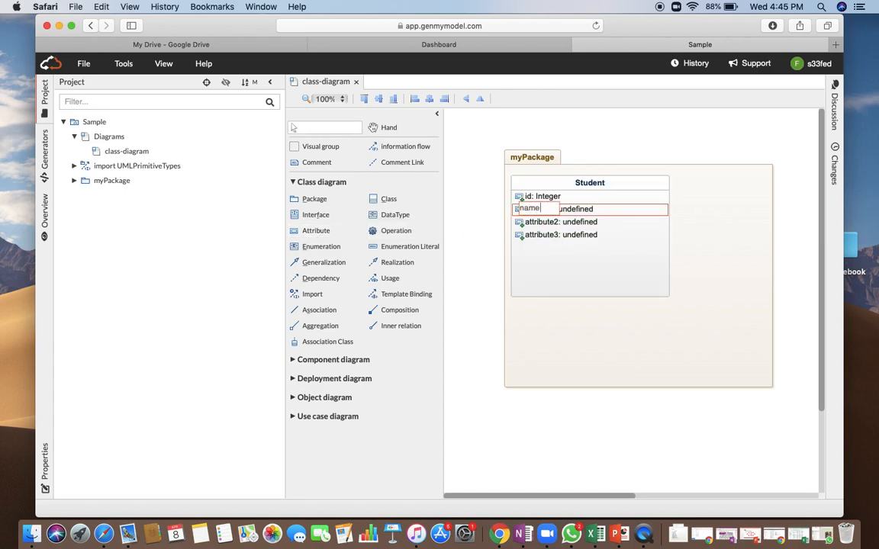
key(Tab)
text(St)
click(581, 228)
text(i)
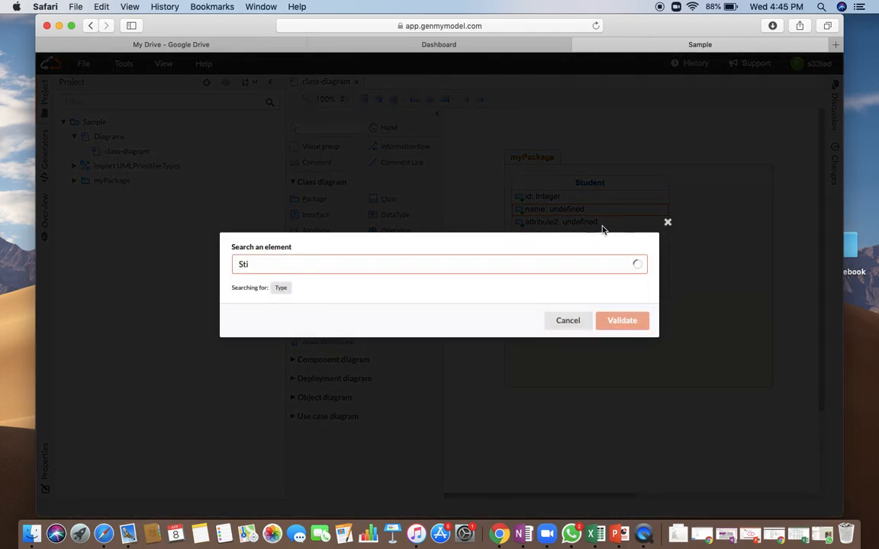
click(668, 198)
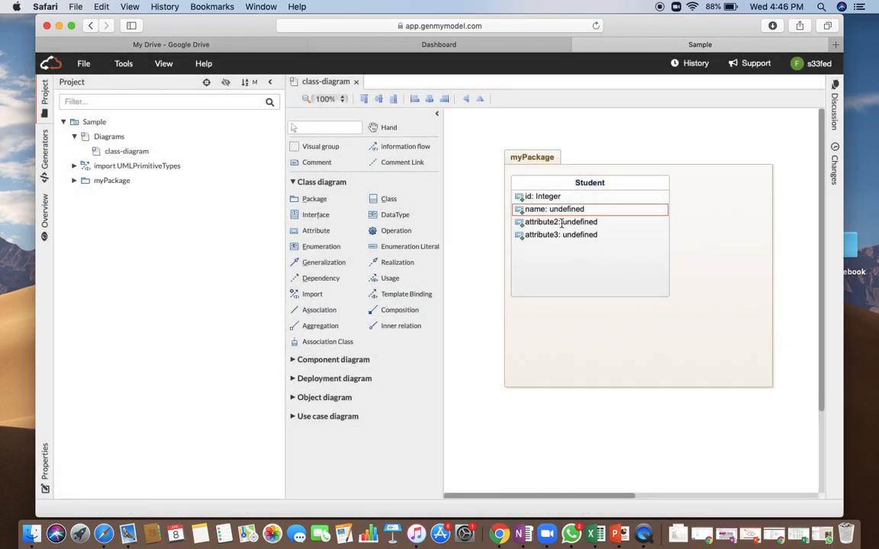
Step: Set the type of the Student class's name attribute to String
click(565, 210)
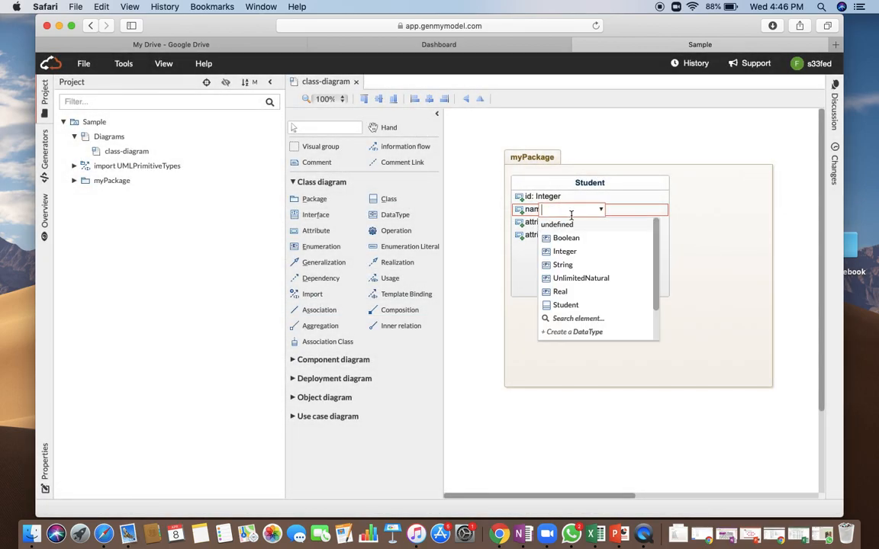
text(St)
key(Return)
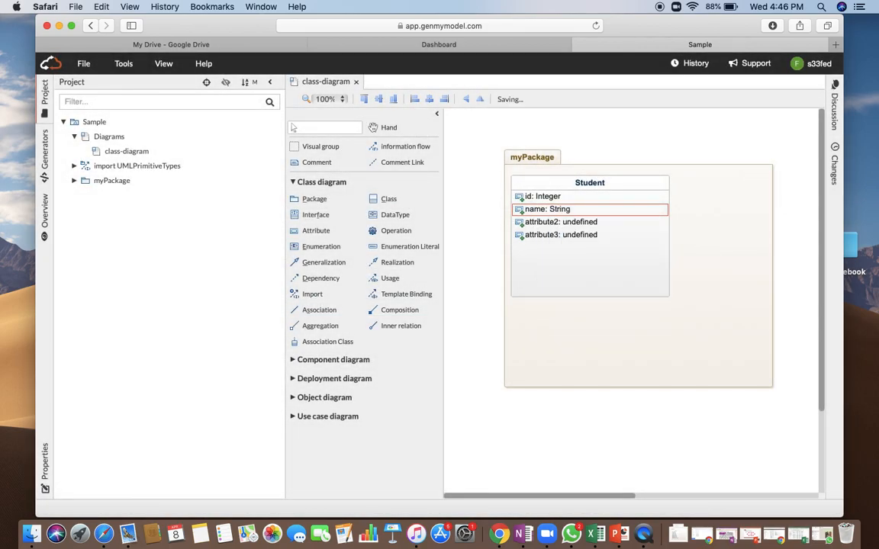
Step: Rename attribute2 in the Student class to gender
double_click(537, 222)
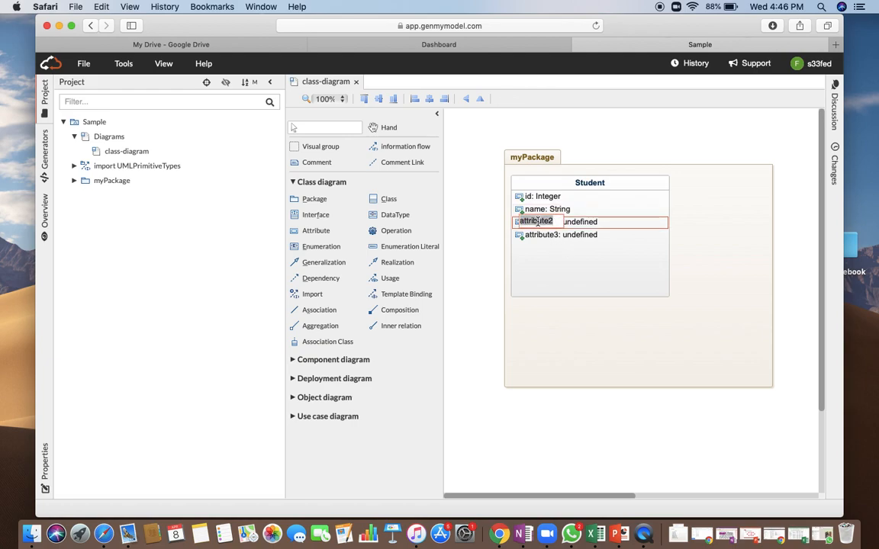
text(gender)
key(Tab)
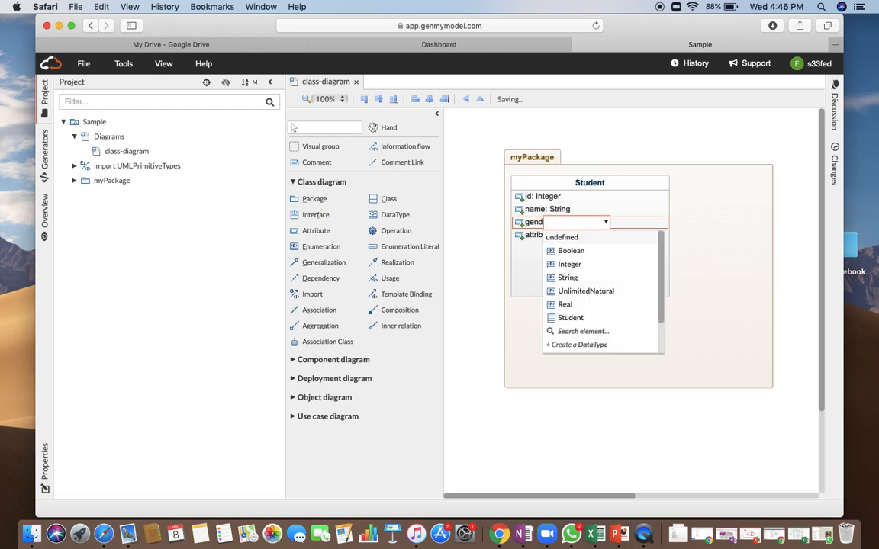
Step: Try to set the gender attribute's type to char
text(cha)
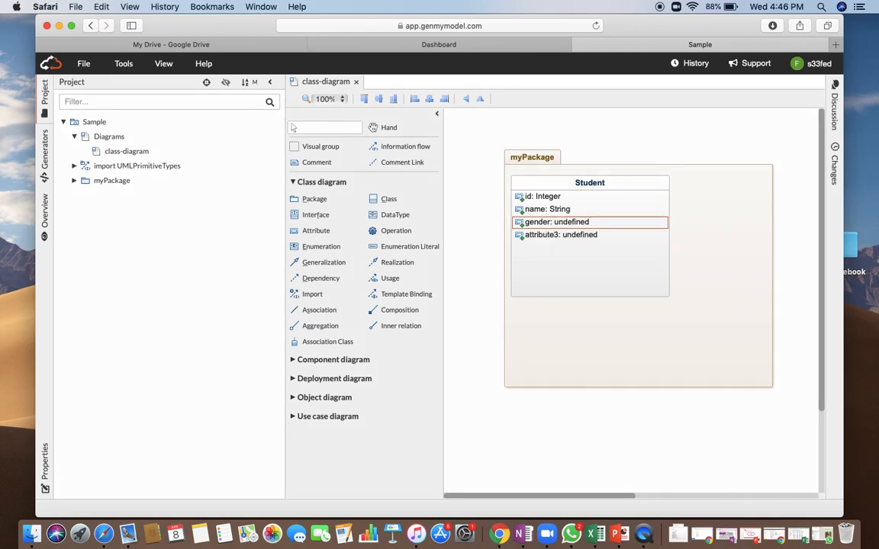
text(r)
key(Return)
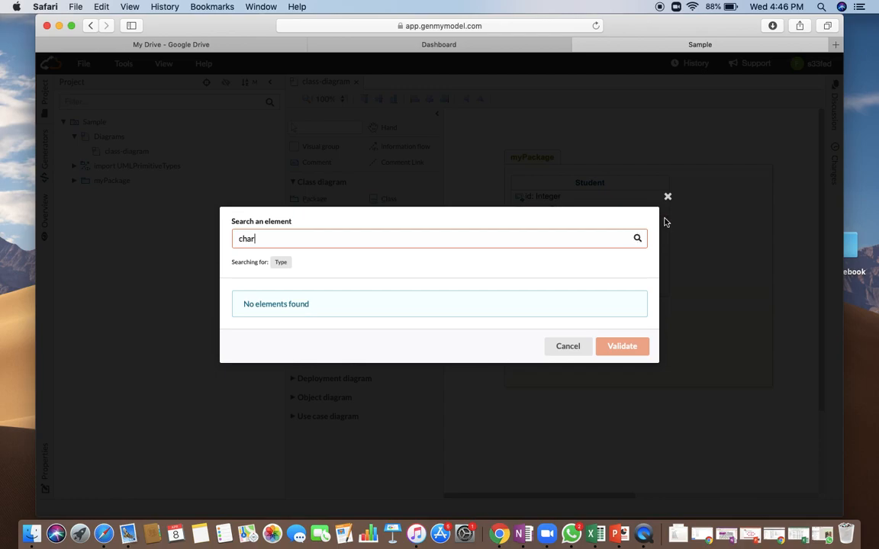
click(667, 196)
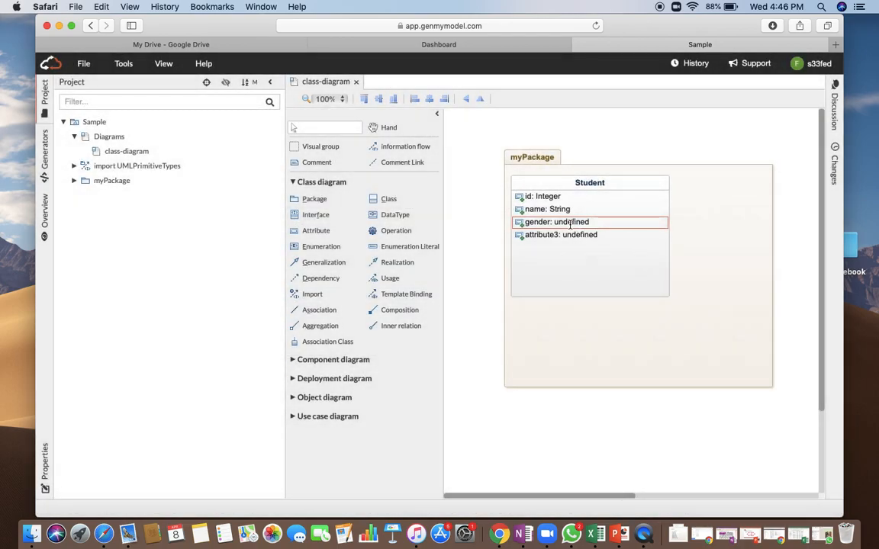
Step: Set the gender attribute's type to Boolean in the Student class
click(570, 223)
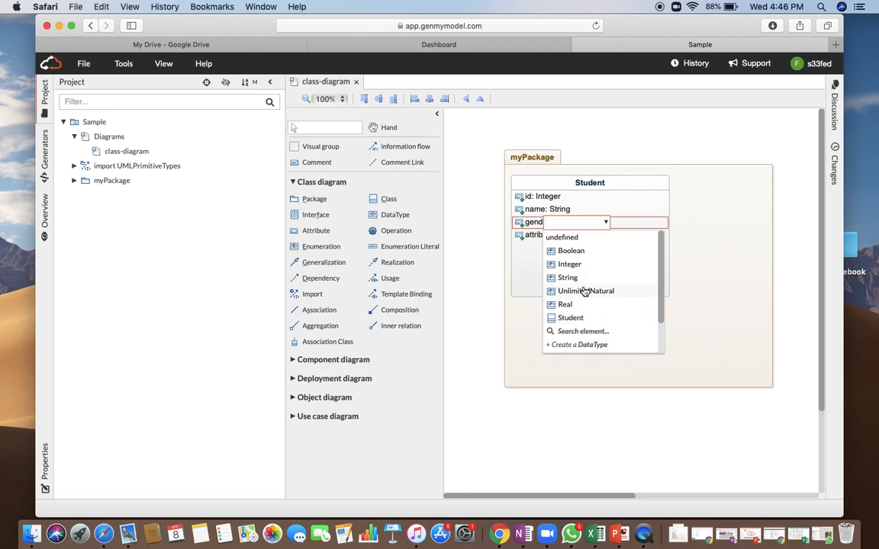
click(572, 251)
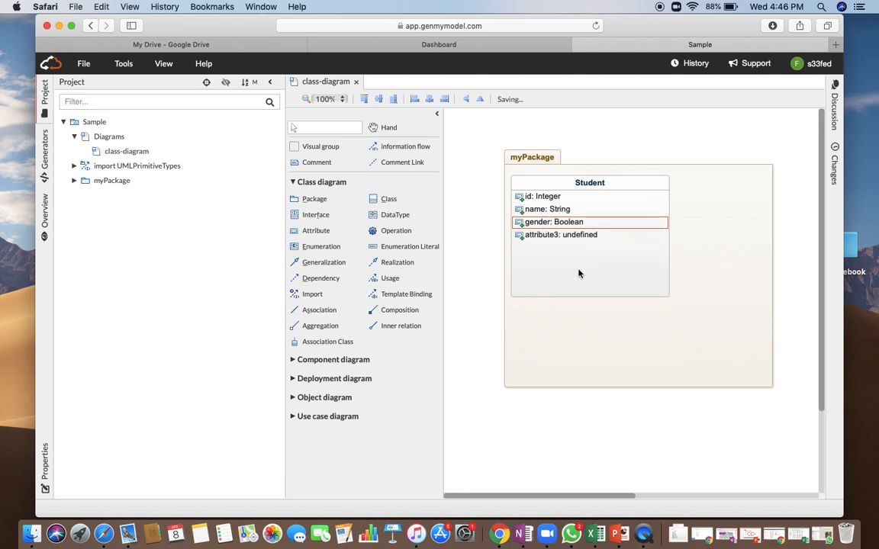
click(580, 222)
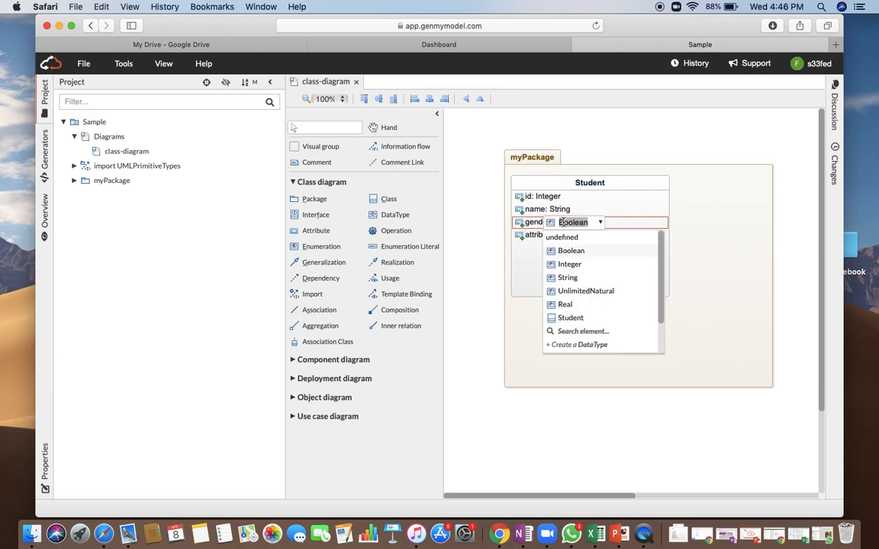
click(525, 263)
Step: Try adding a DataType inside the Student class and moving it onto the class, and undo both changes
click(394, 215)
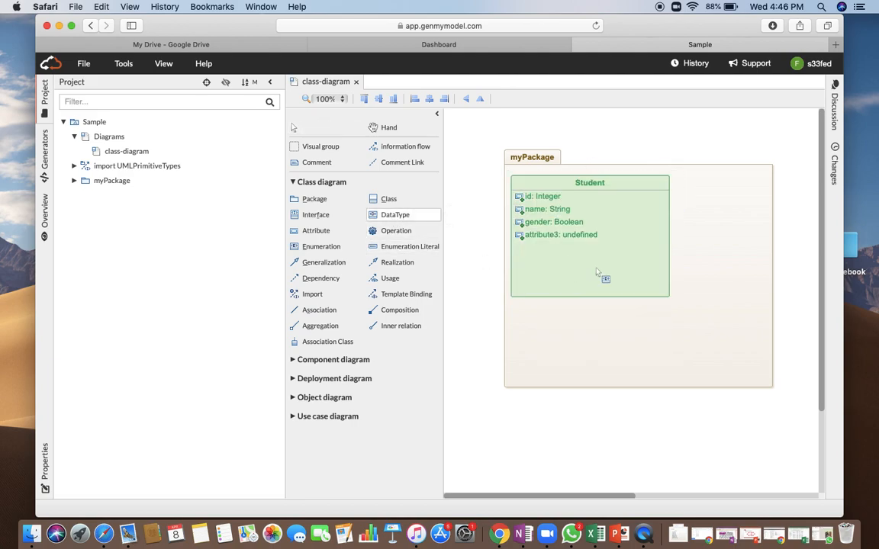
click(598, 271)
drag(772, 193, 661, 273)
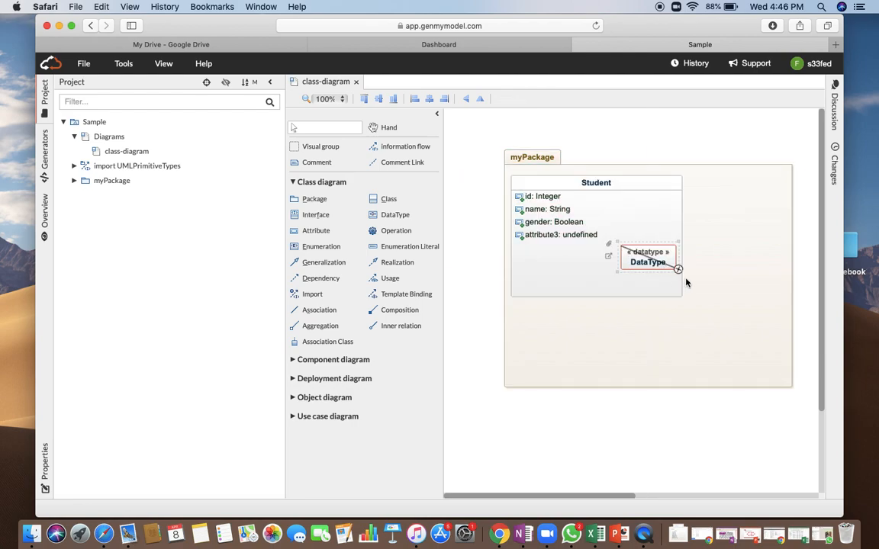
key(super+z)
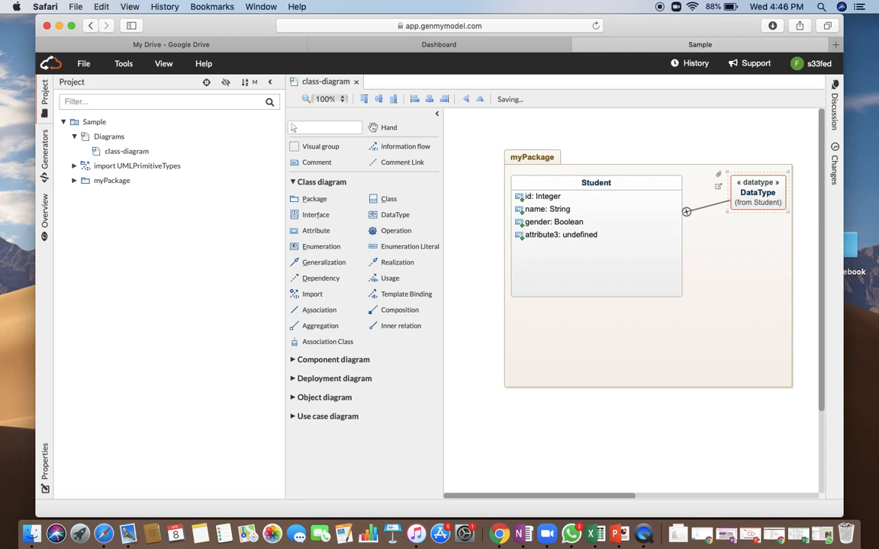
key(super+z)
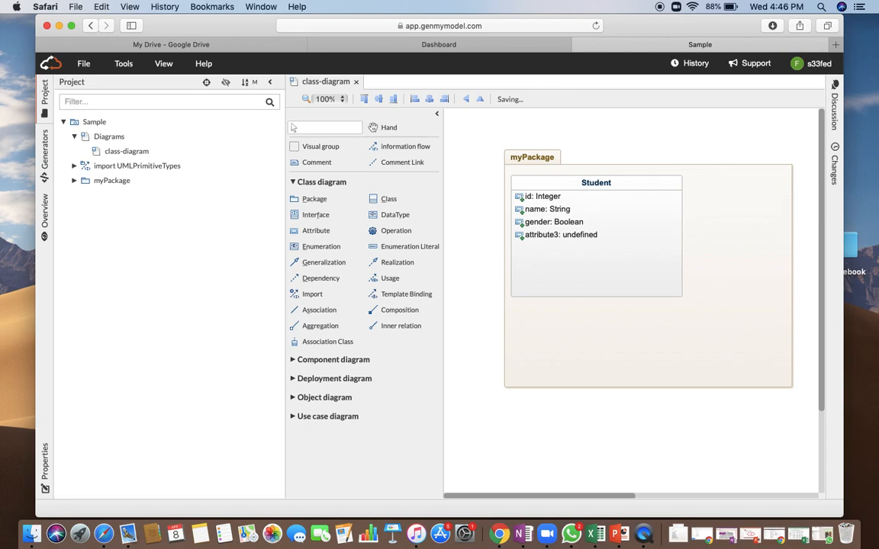
Step: Add a DataType to the Student class and name it char
click(398, 220)
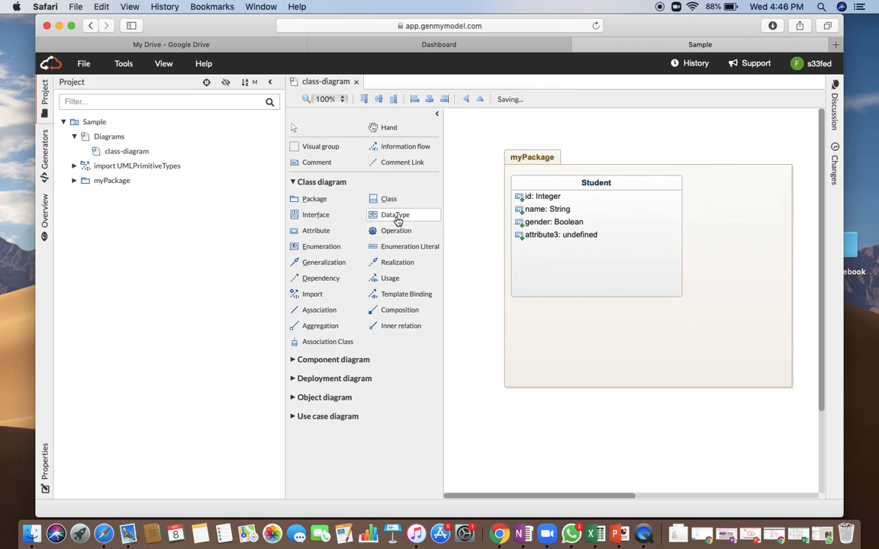
click(537, 279)
double_click(771, 195)
text(c)
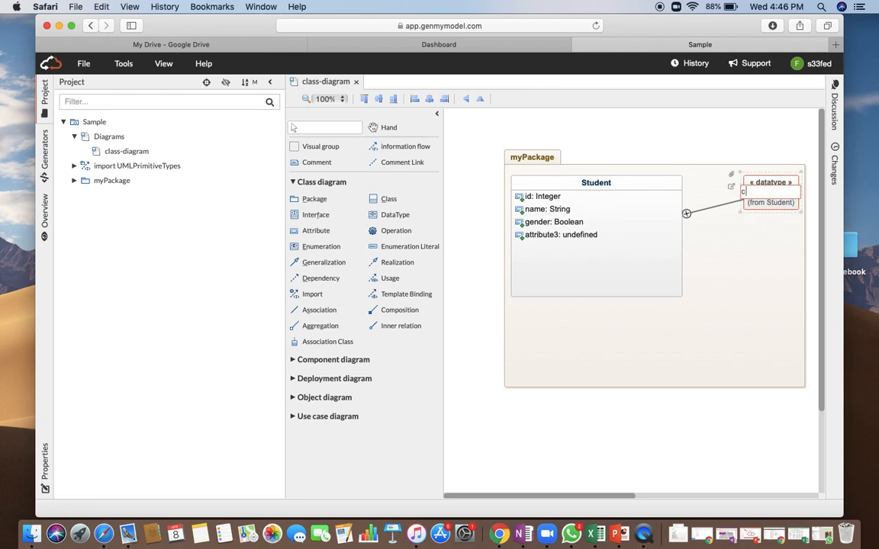
text(har)
key(Return)
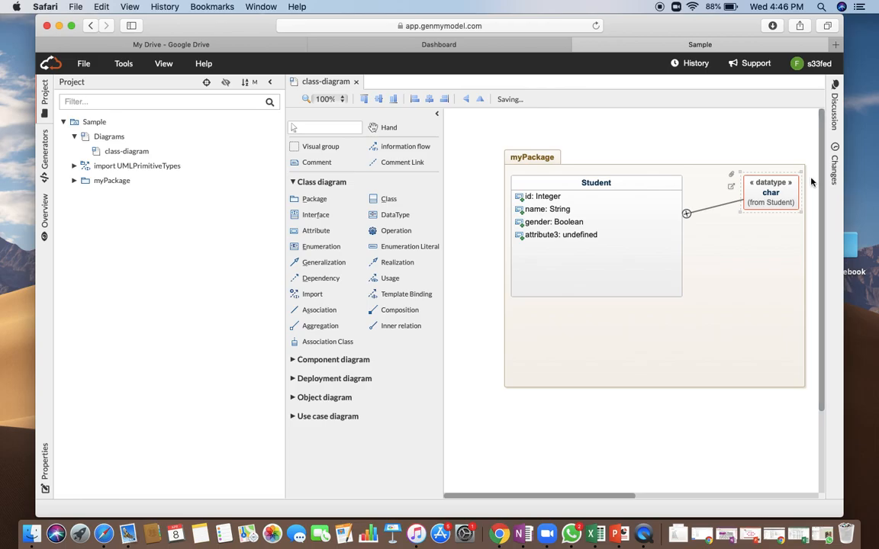
Step: Hide the char DataType from the class diagram without deleting it from the model
key(Delete)
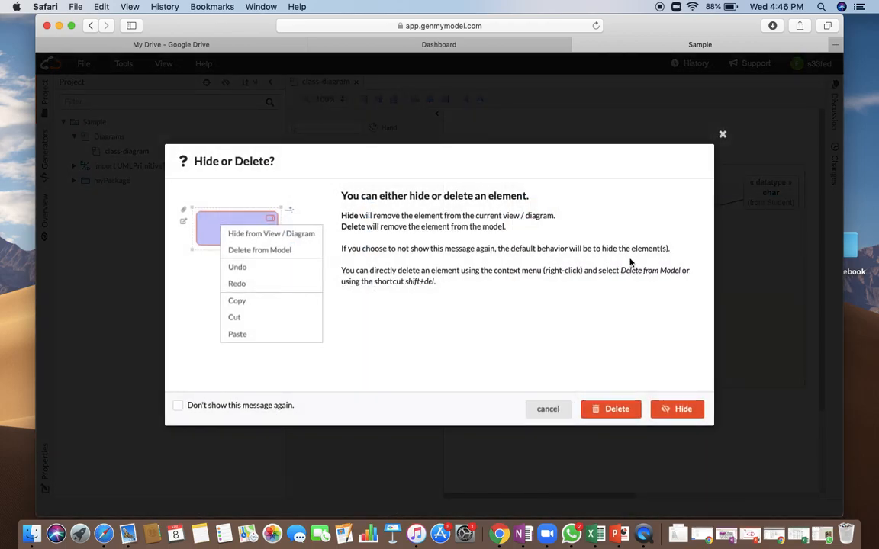
click(722, 134)
click(769, 192)
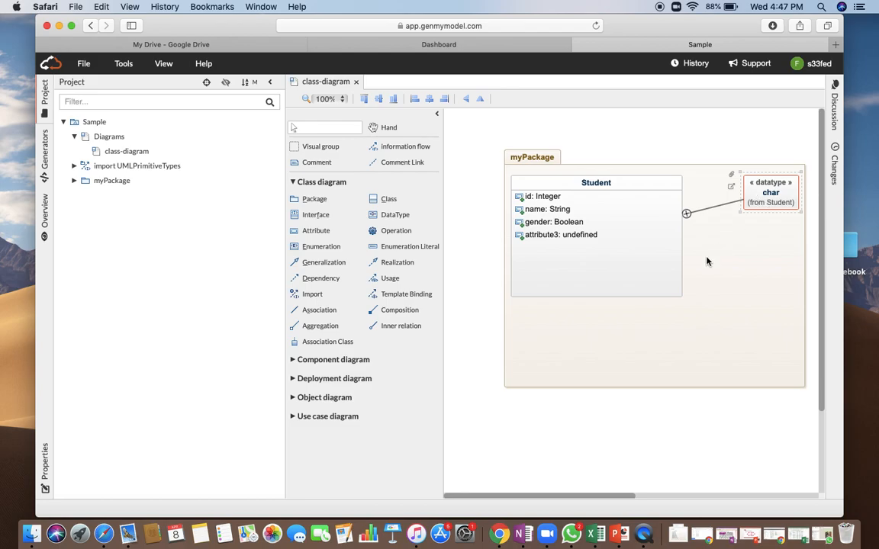
key(Delete)
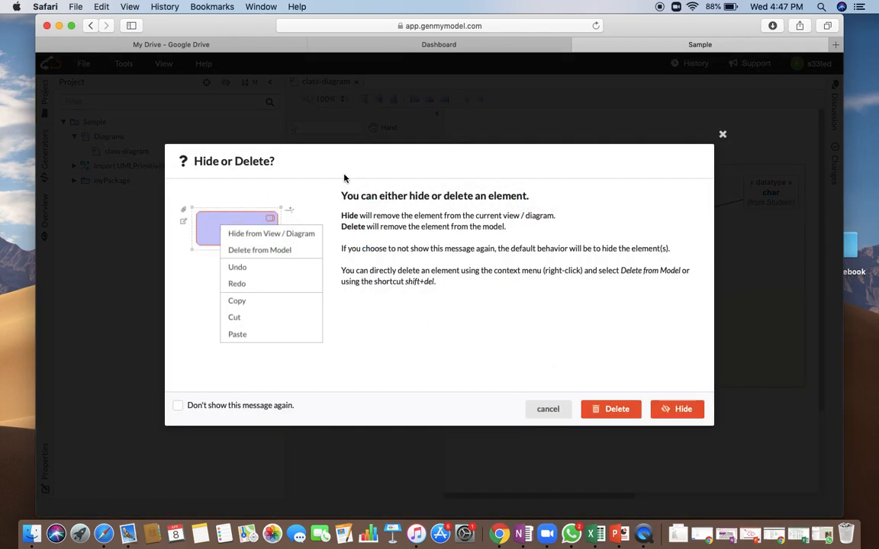
click(681, 411)
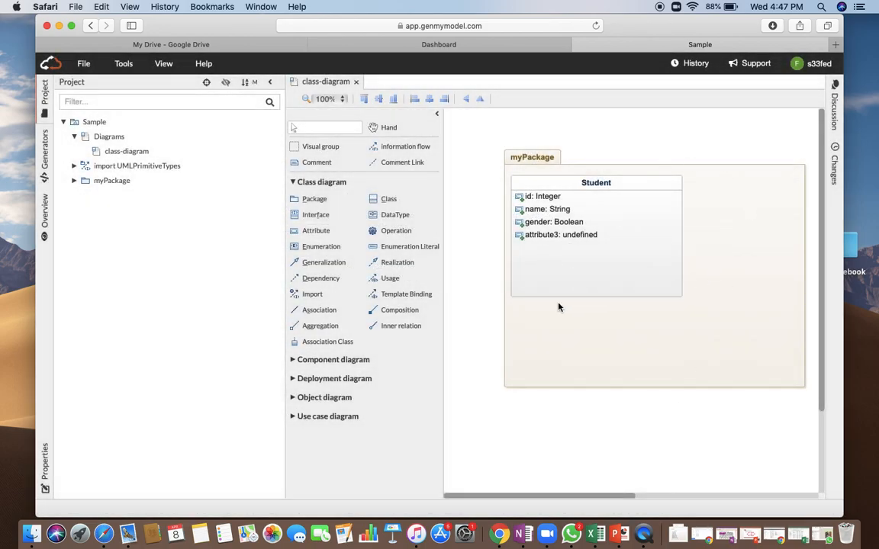
Step: Set the gender attribute's type to the existing char DataType by searching the model's elements for char
double_click(565, 222)
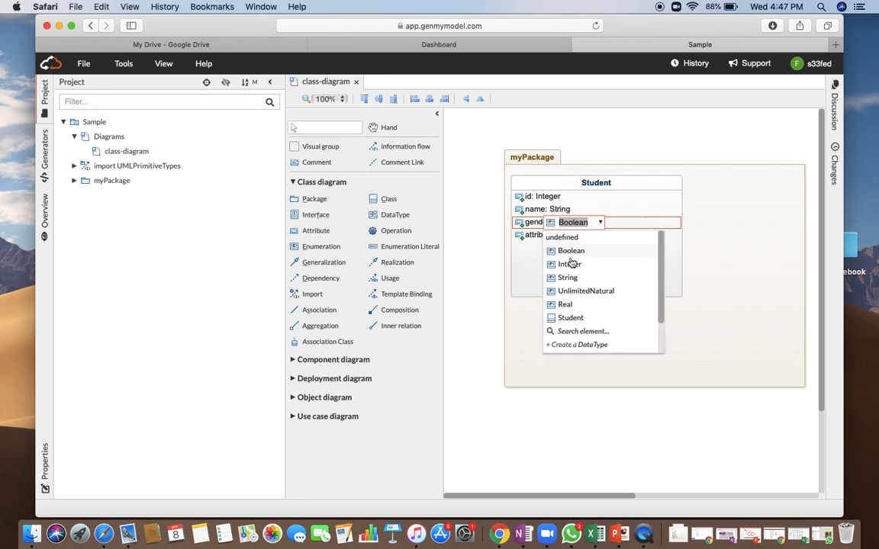
text(char)
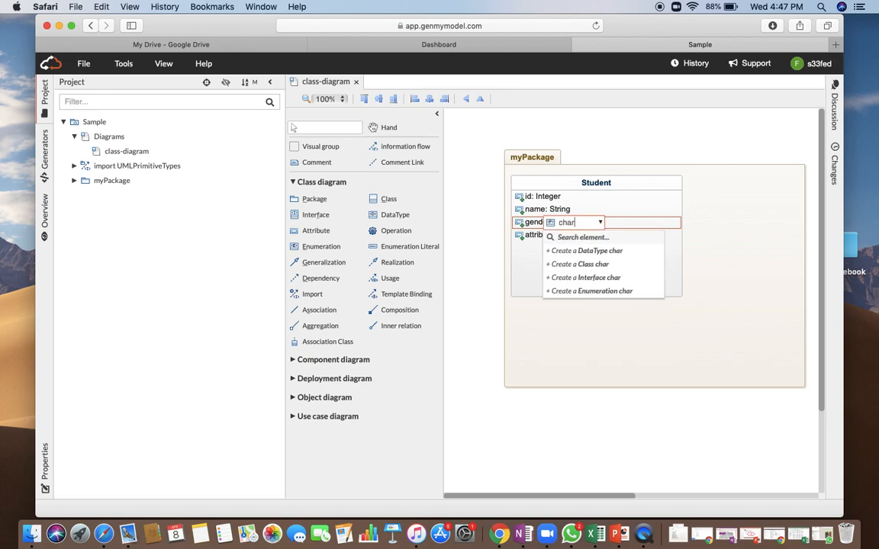
key(Return)
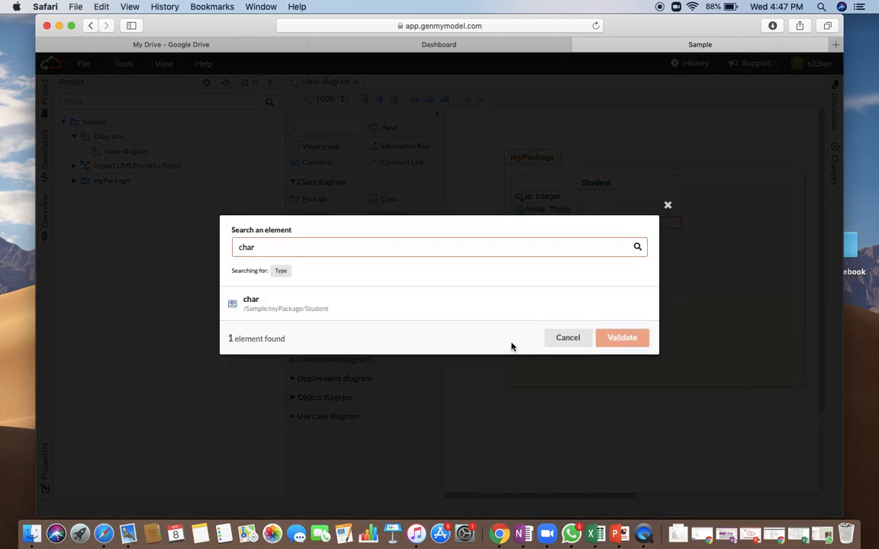
click(242, 305)
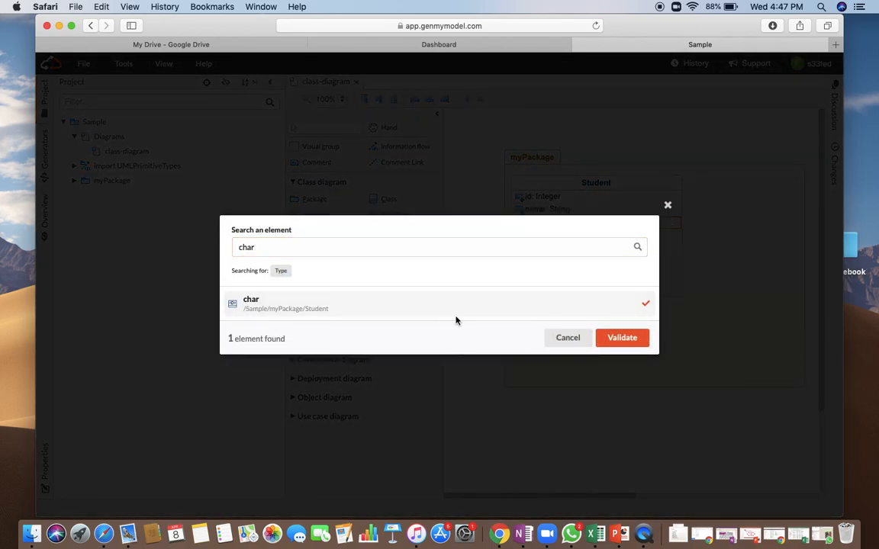
click(622, 337)
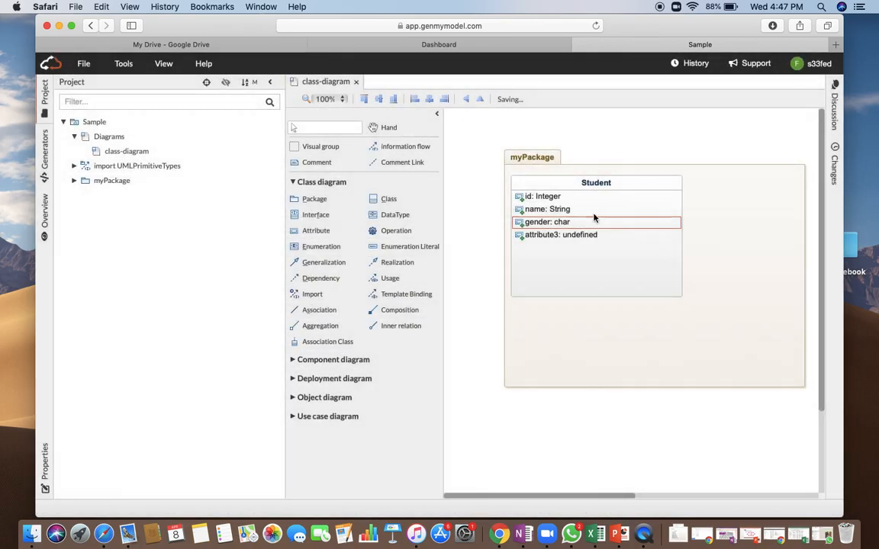
Step: Rename attribute3 in the Student class to branch and set its type to String
click(547, 235)
click(547, 235)
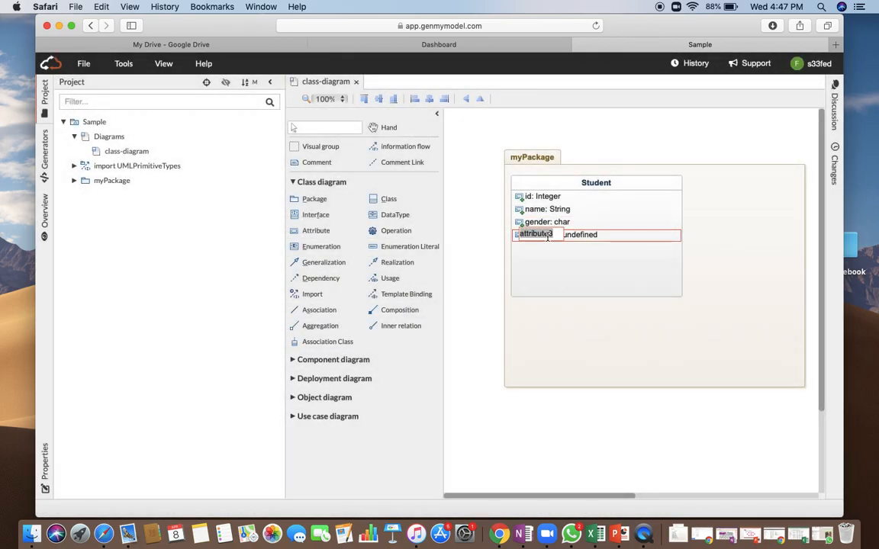
text(bran)
text(ch)
key(Tab)
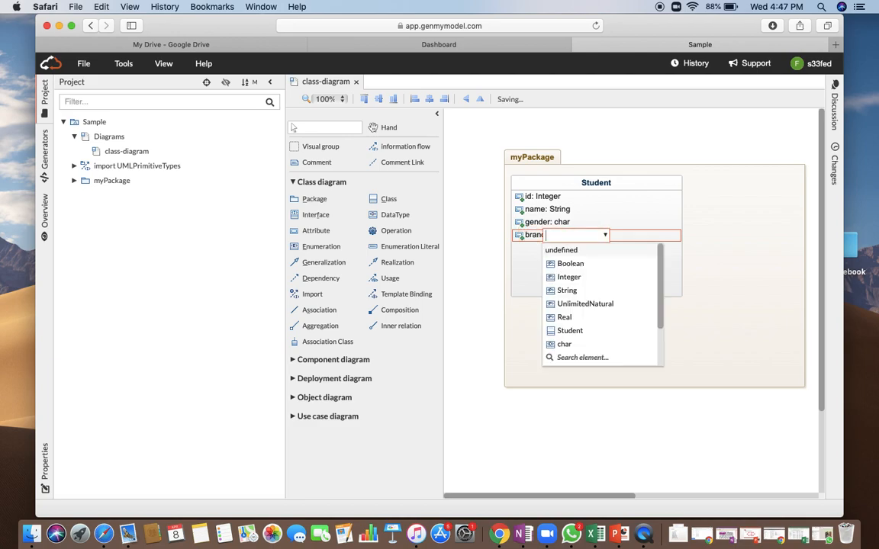
text(S)
key(Return)
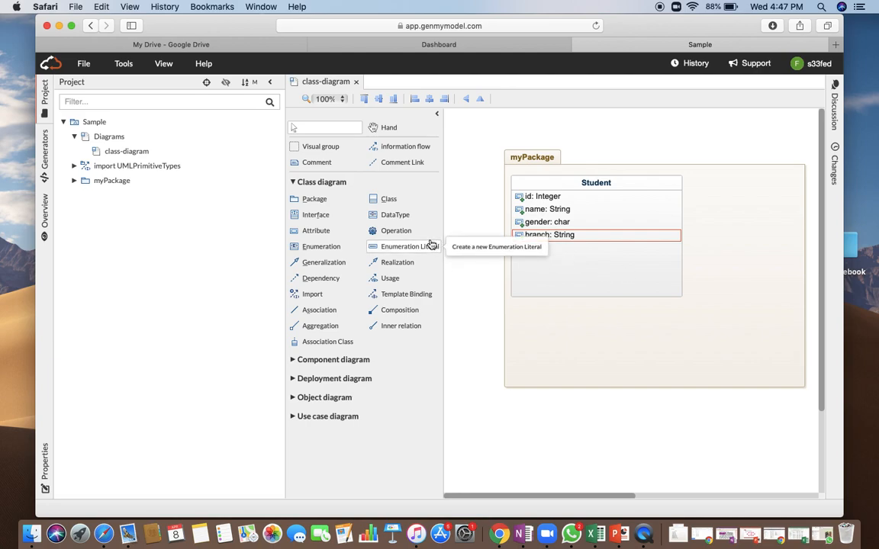
Step: Add an operation named getId to the Student class with return type Integer
click(397, 231)
click(569, 258)
double_click(552, 250)
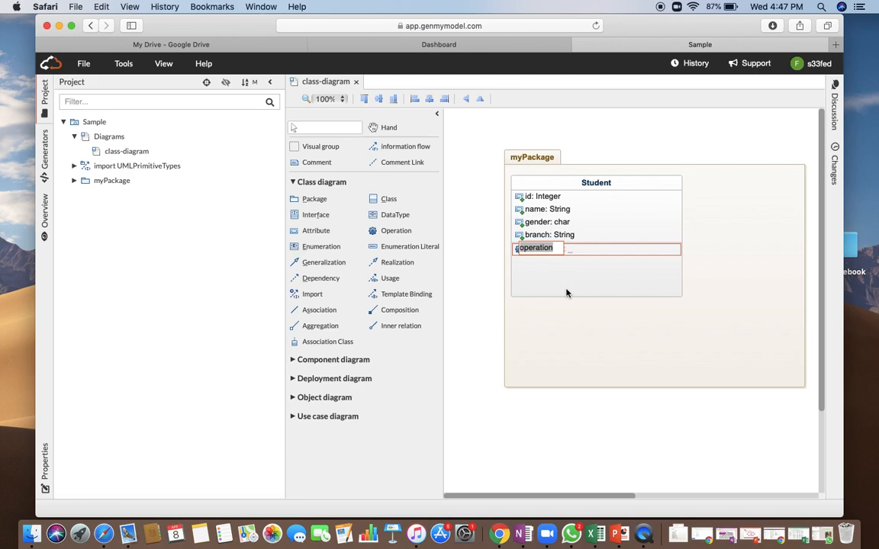
text(get)
key(Tab)
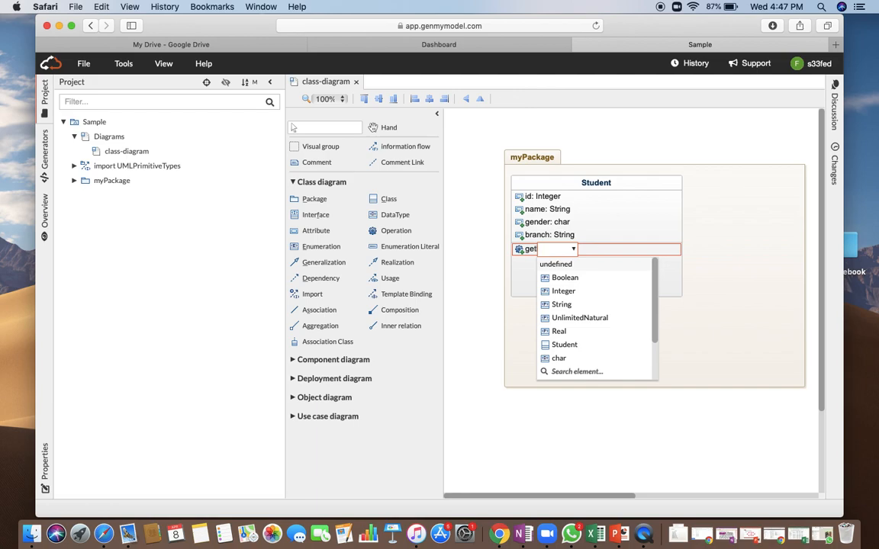
text(in)
key(Return)
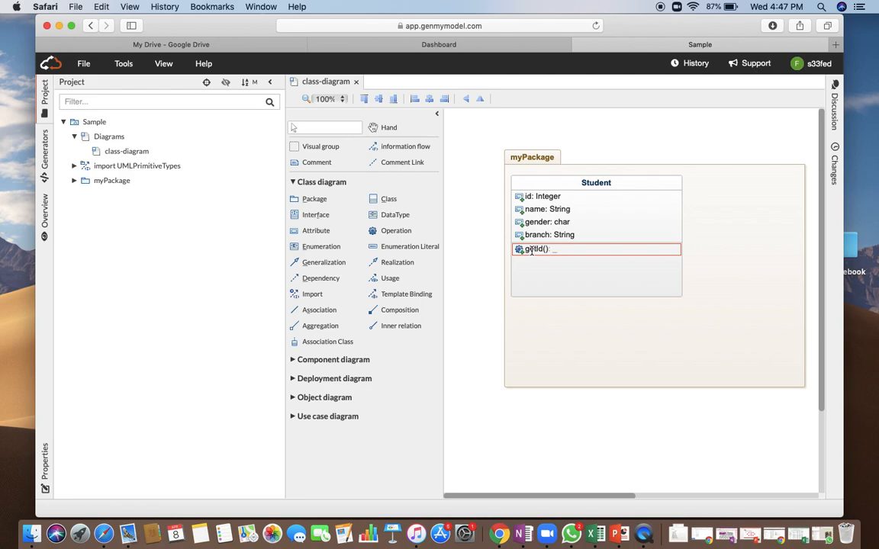
click(558, 250)
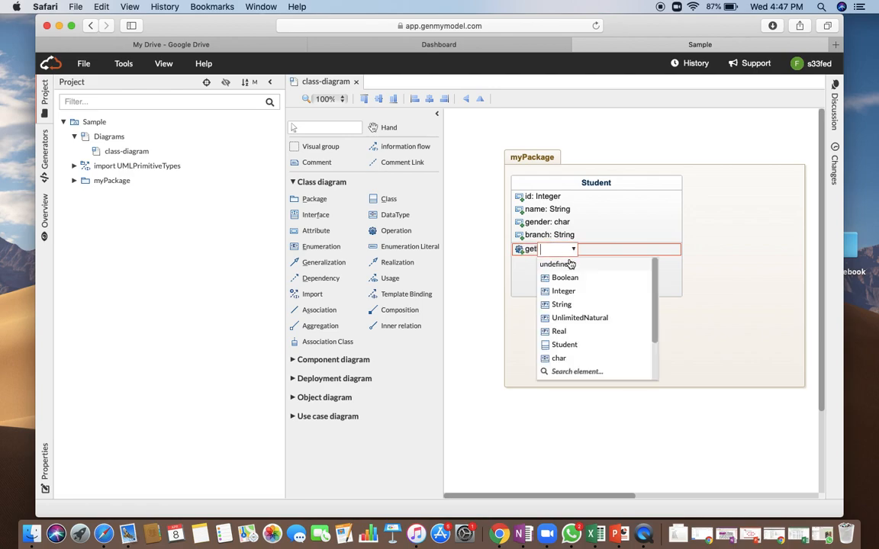
text(in)
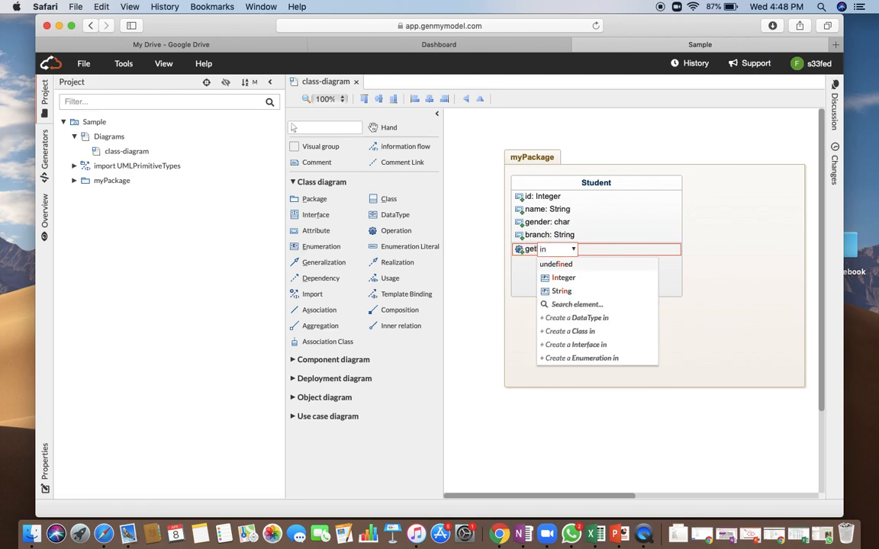
click(563, 280)
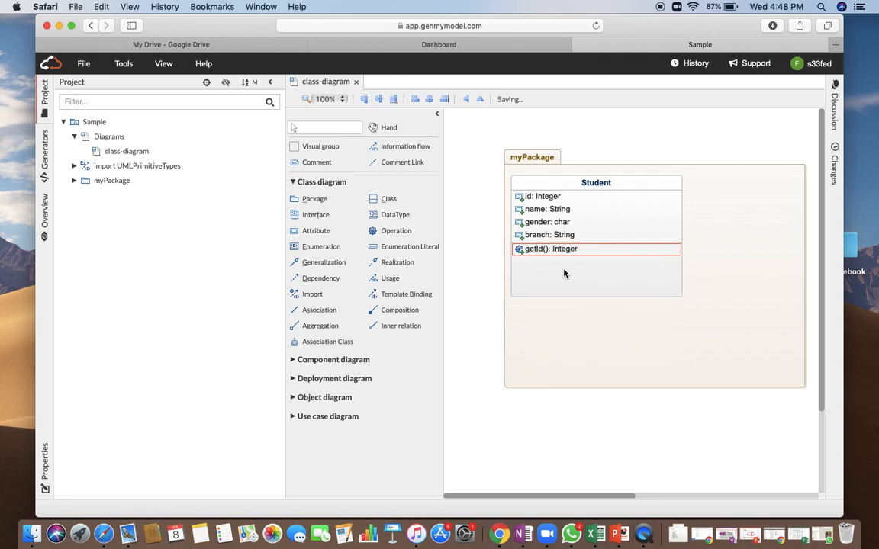
Step: Add an operation named getName to the Student class with return type String
drag(404, 237, 543, 273)
double_click(539, 261)
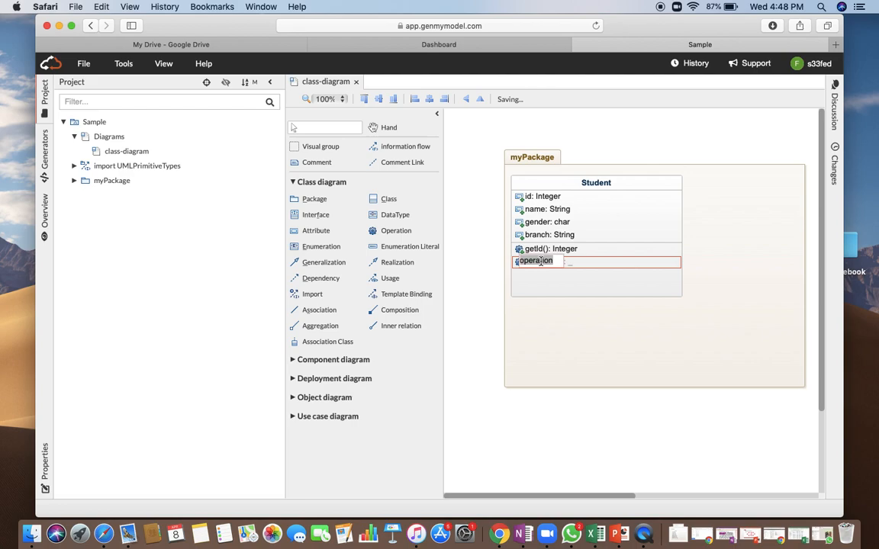
text(getName)
key(Tab)
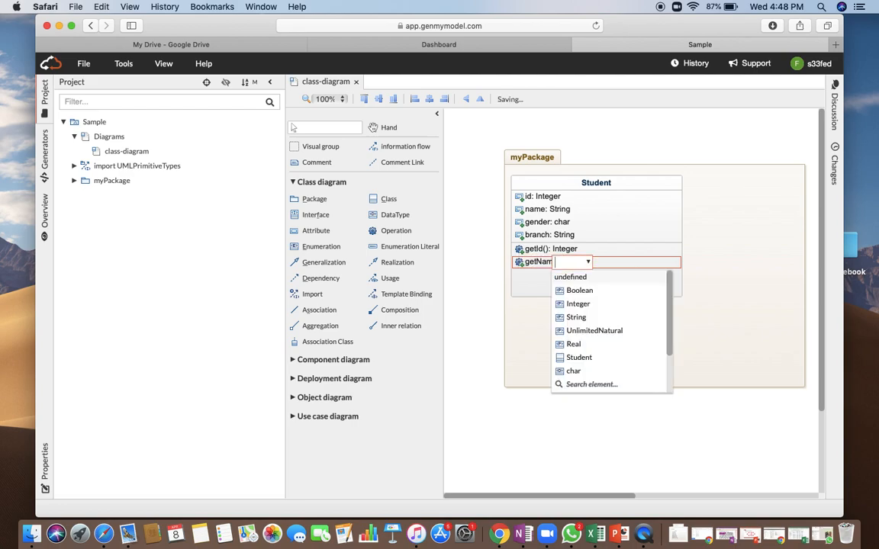
text(S)
key(Return)
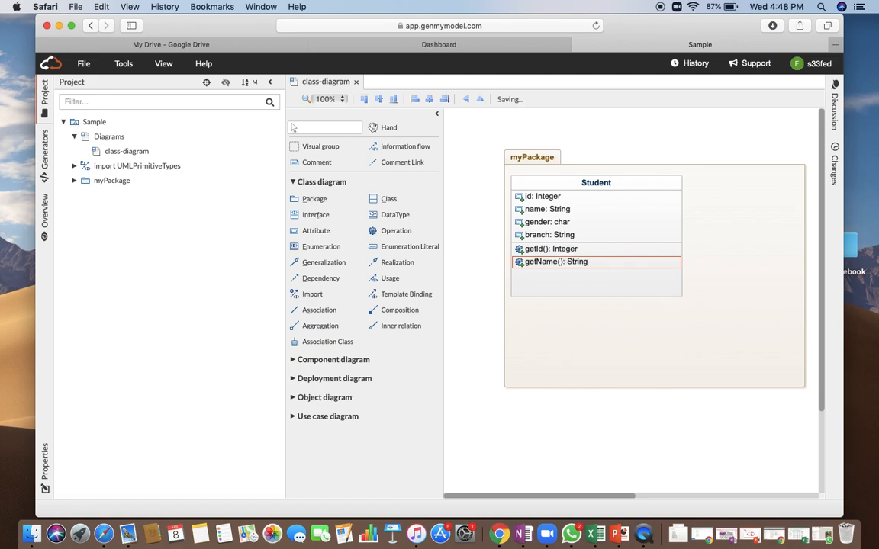
Step: Add an operation named getGender to the Student class with return type char
click(395, 231)
click(549, 288)
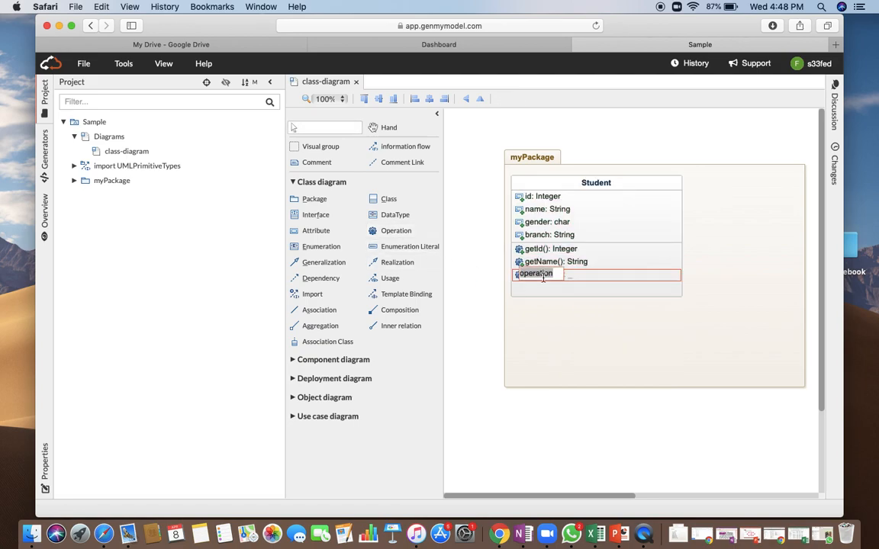
text(getGender:)
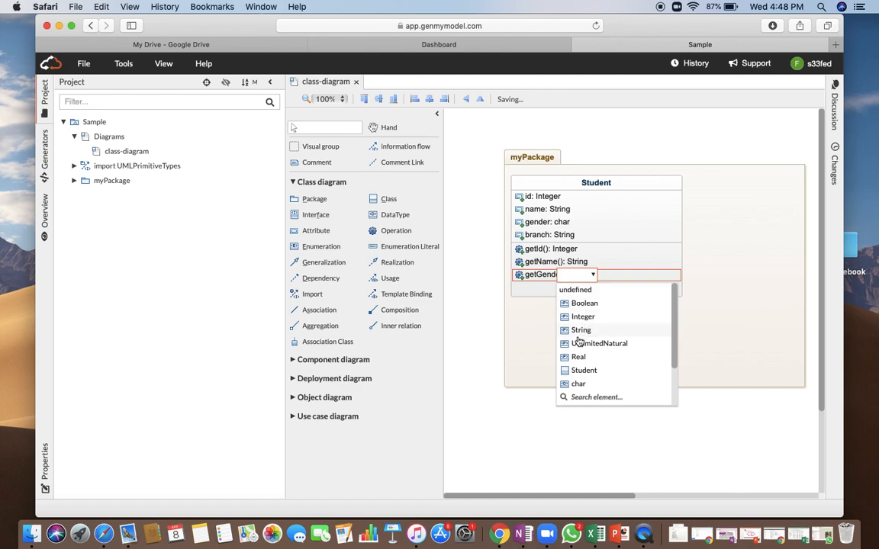
click(578, 384)
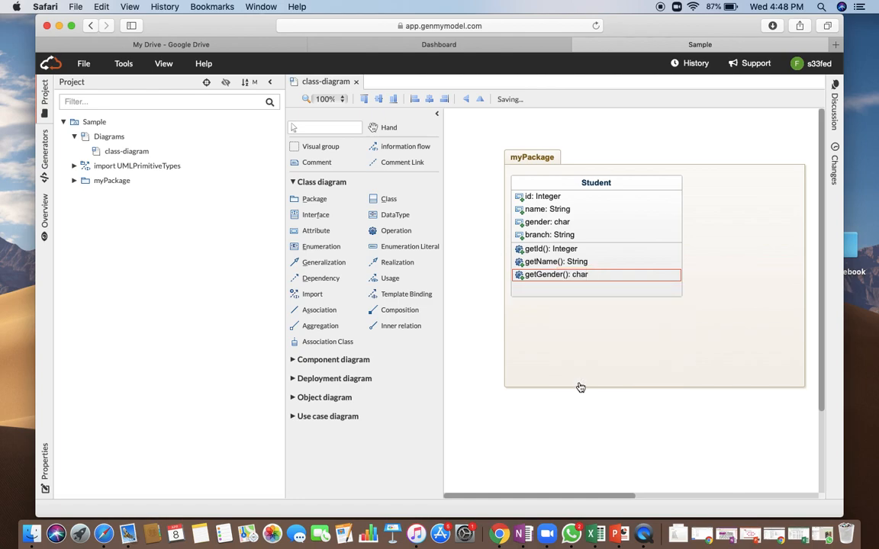
Step: Add an operation named getBranch to the Student class with return type String
click(416, 230)
click(542, 289)
double_click(541, 284)
text(getBranch)
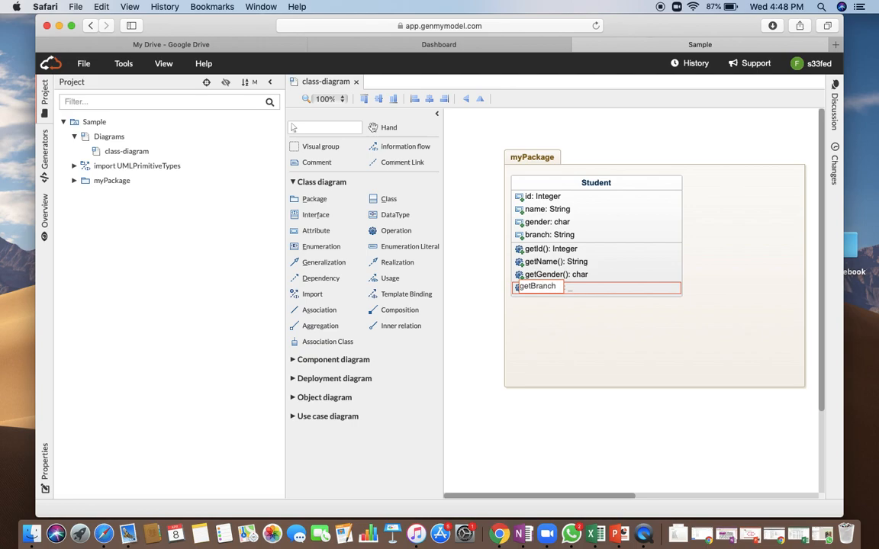
key(Tab)
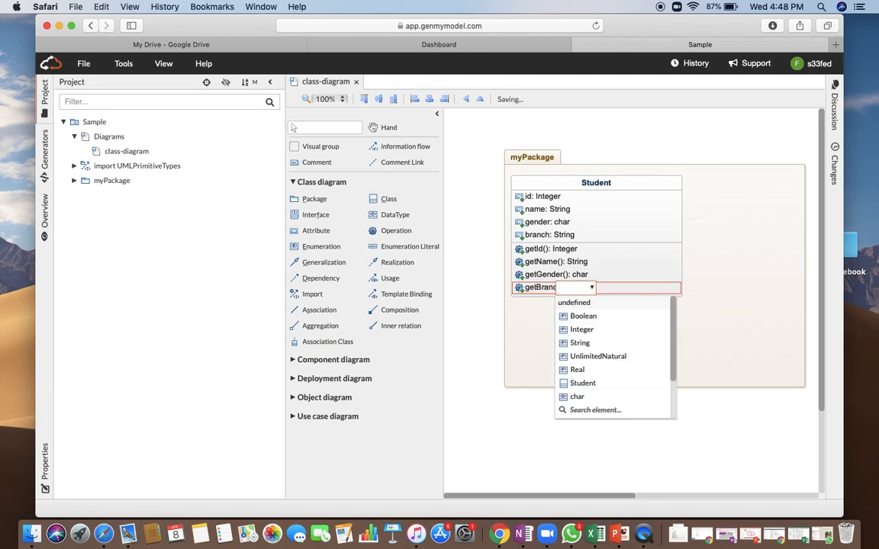
text(S)
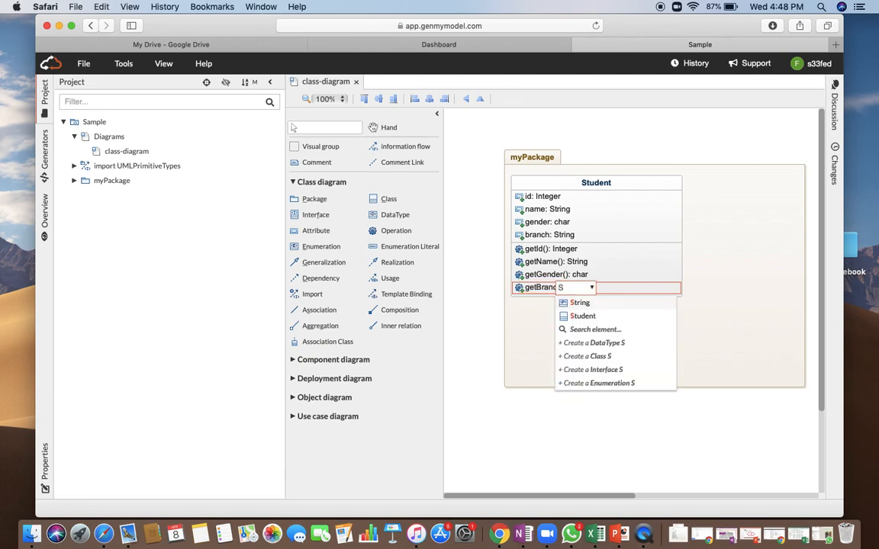
click(580, 303)
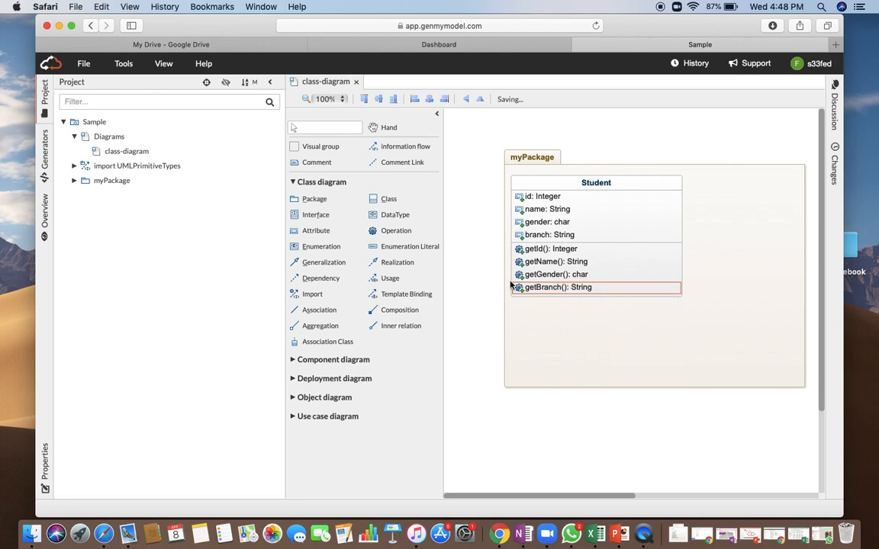
Step: Add an operation named showStudent to the Student class
click(395, 231)
click(614, 279)
double_click(543, 300)
text(sho)
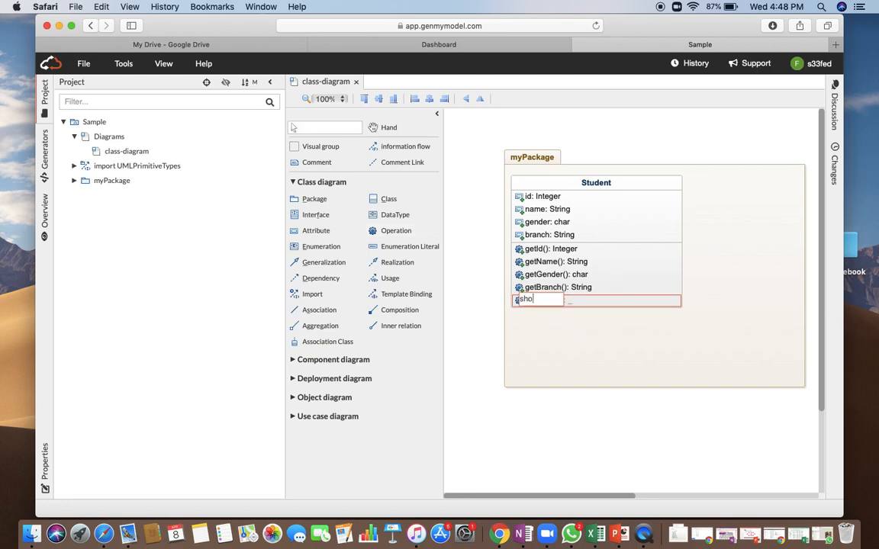
text(wStudent)
key(Tab)
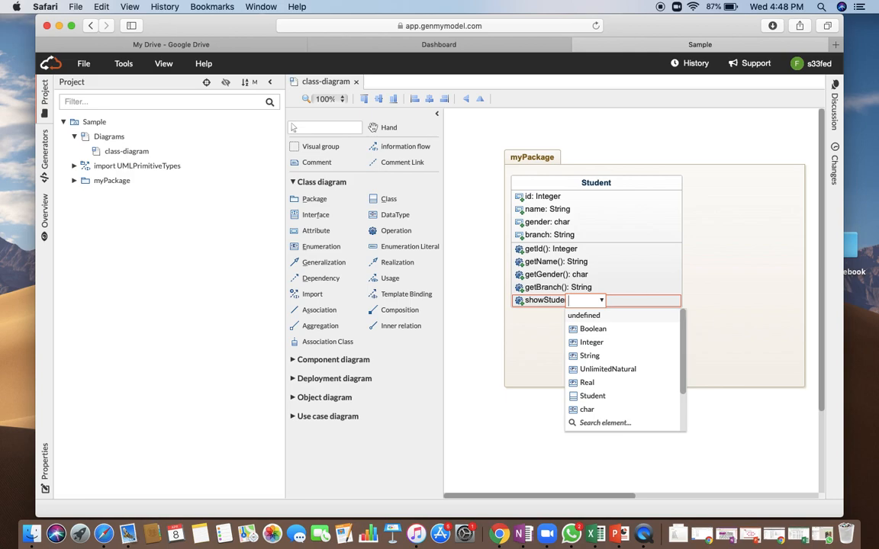
text(void)
key(BackSpace)
key(BackSpace)
key(BackSpace)
key(BackSpace)
click(529, 340)
Step: Add a DataType named void to the Student class and hide it from the diagram
click(394, 214)
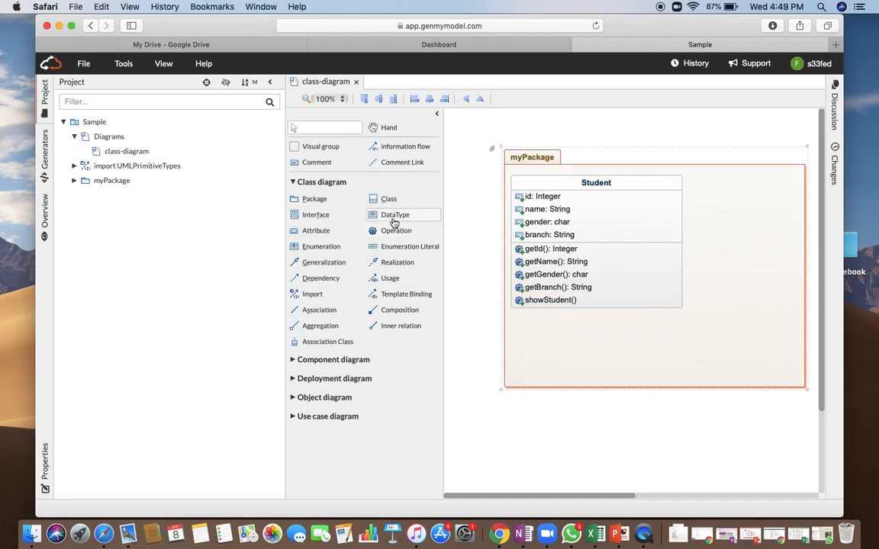
click(657, 267)
double_click(767, 192)
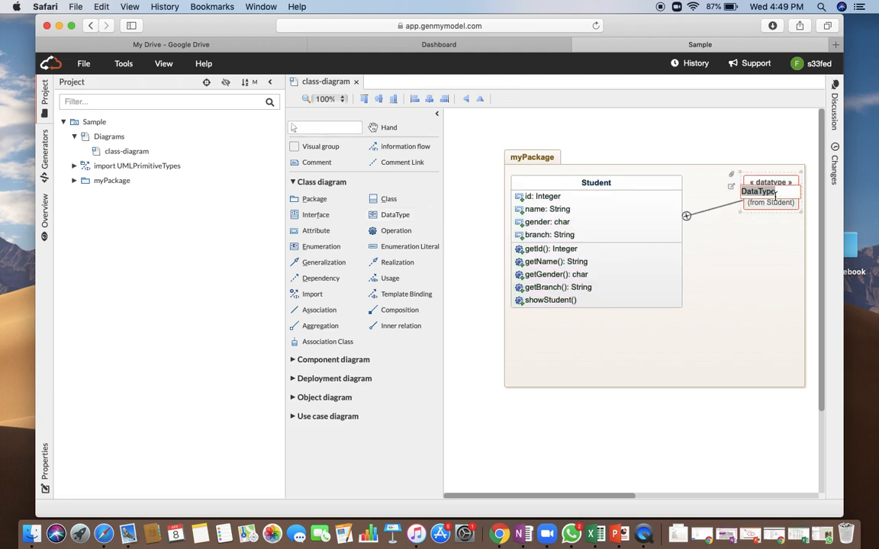
text(b)
text(oid)
key(Return)
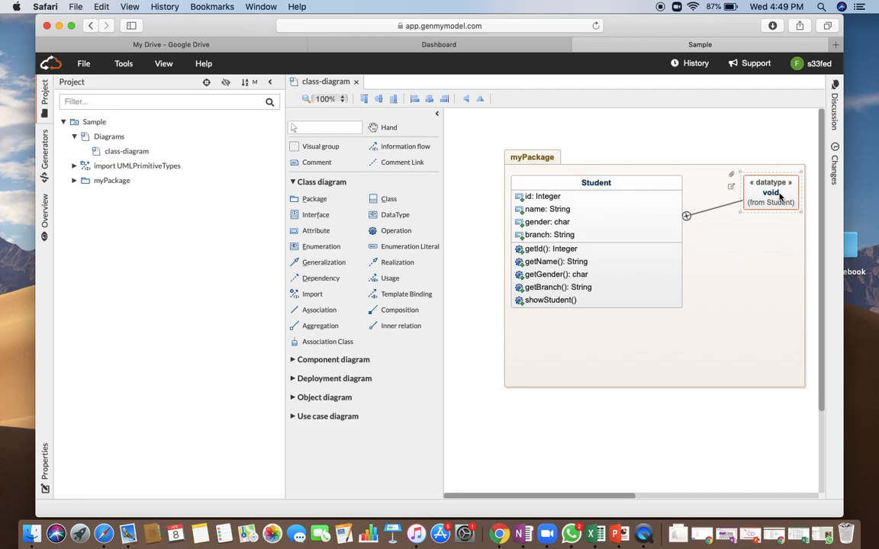
key(Delete)
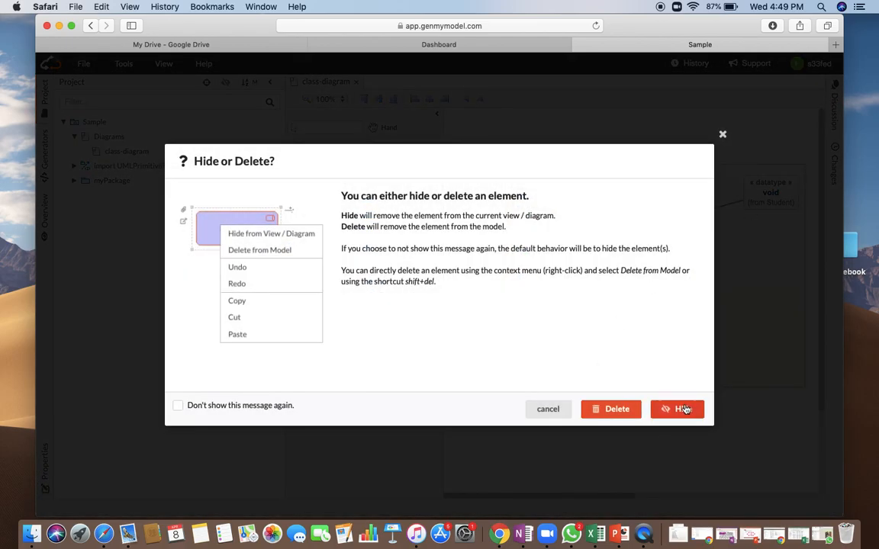
click(676, 408)
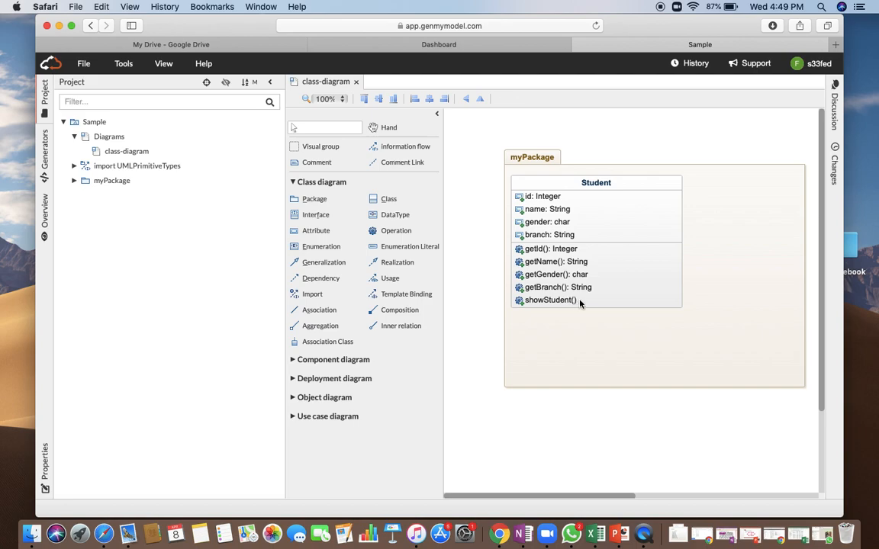
Step: Try to set the return type of the Student class's showStudent operation to void
double_click(582, 301)
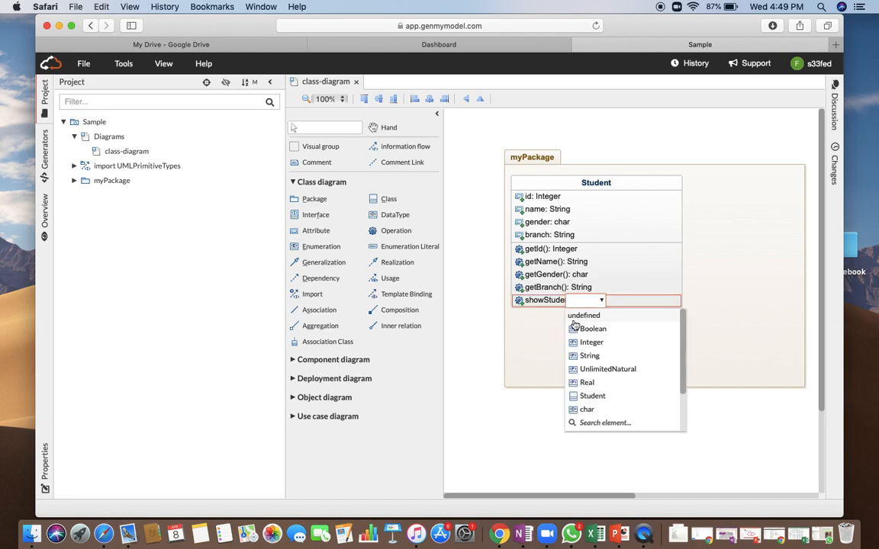
text(void)
key(Return)
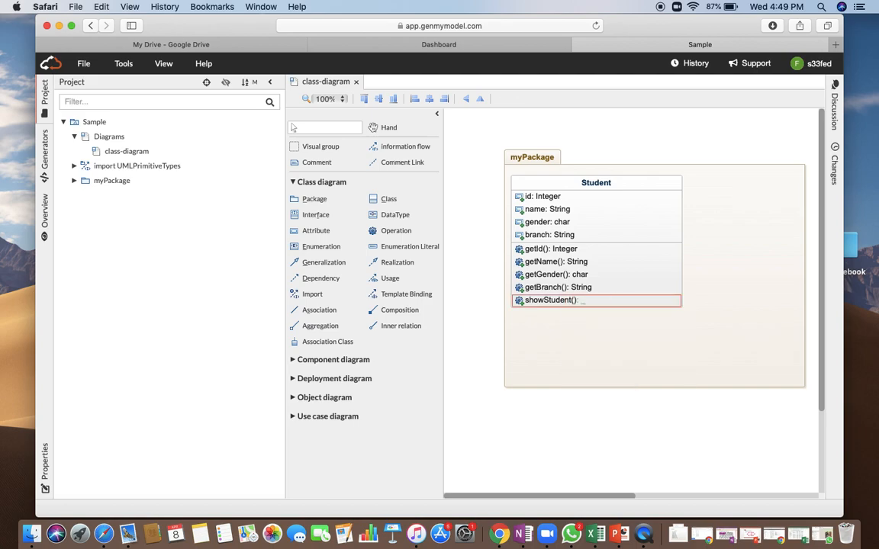
double_click(583, 300)
text(void)
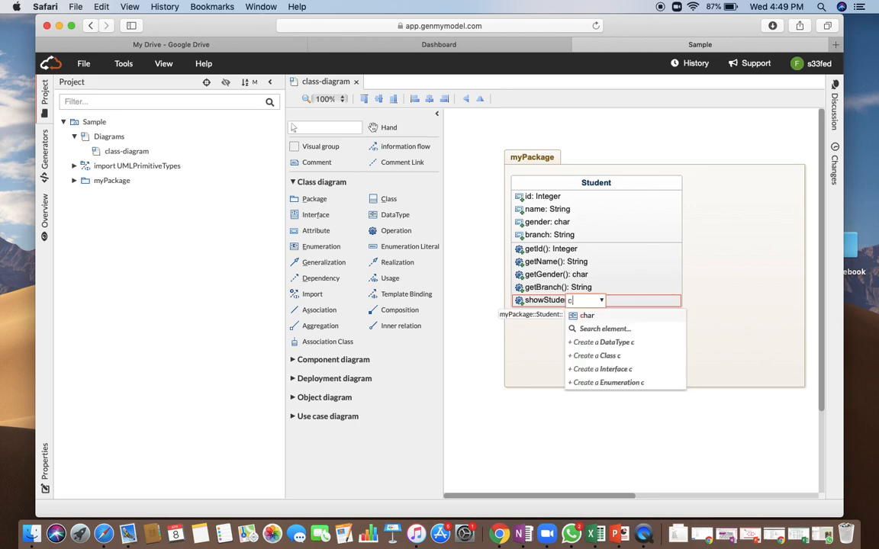
key(Return)
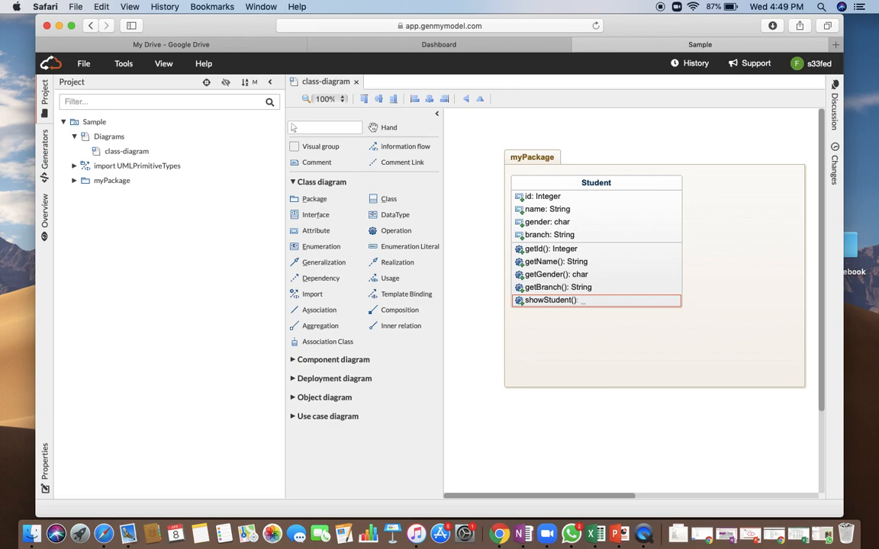
Step: Set the showStudent operation's return type to Boolean and nudge myPackage slightly to the left on the diagram
double_click(587, 301)
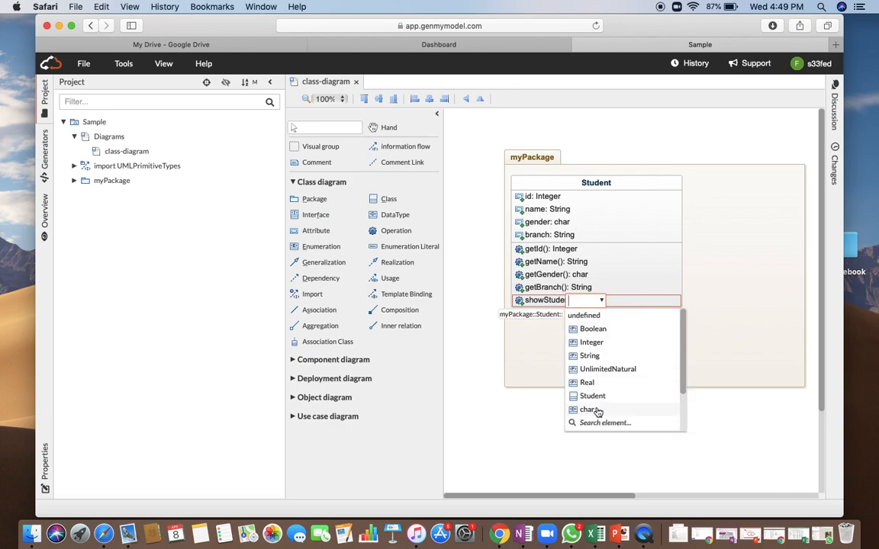
click(592, 329)
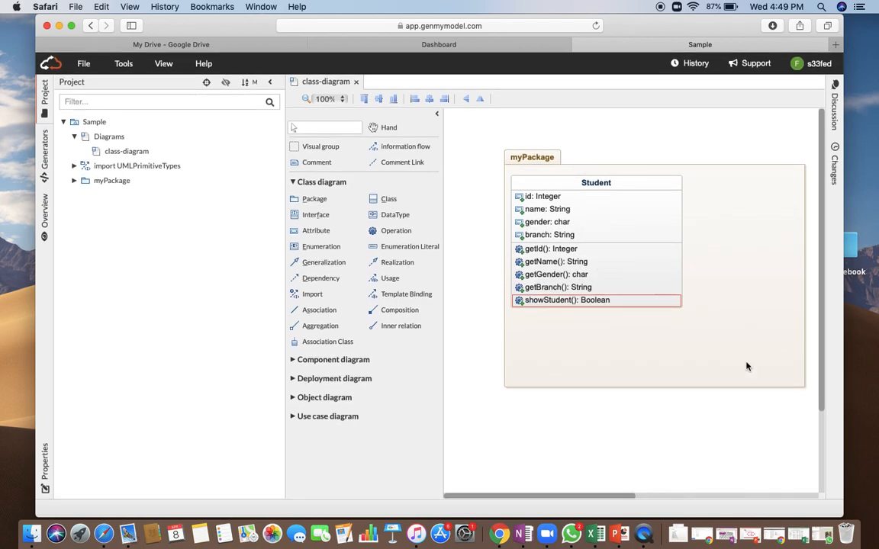
drag(590, 332, 579, 333)
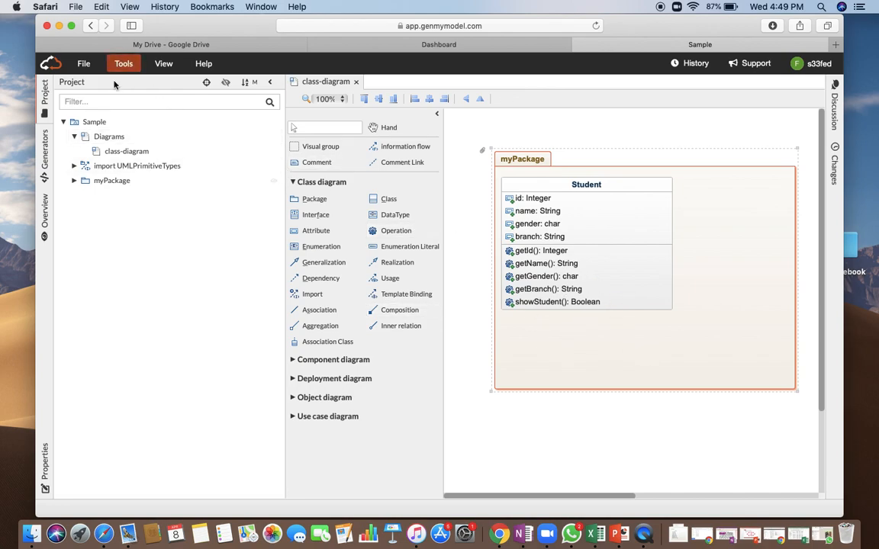
Step: Export the class diagram as a JPG image and download it, allowing downloads from app.genmymodel.com
click(84, 65)
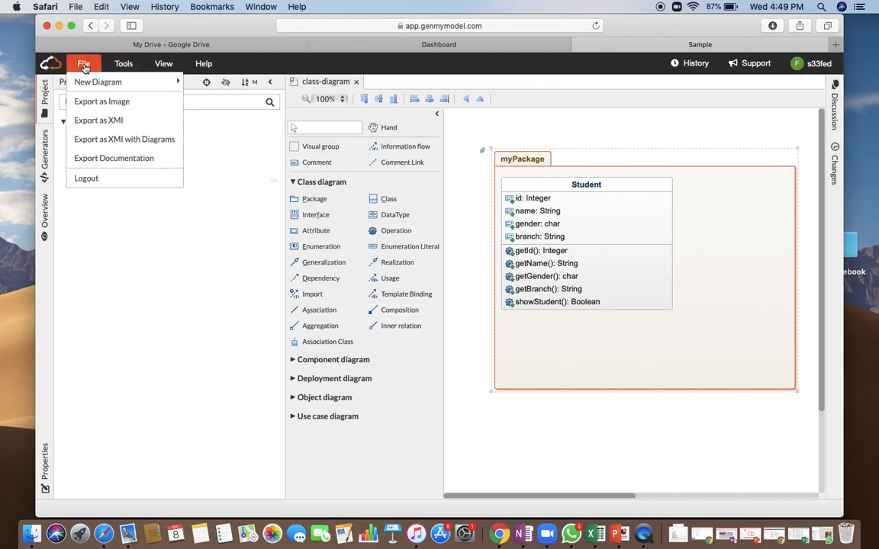
click(106, 109)
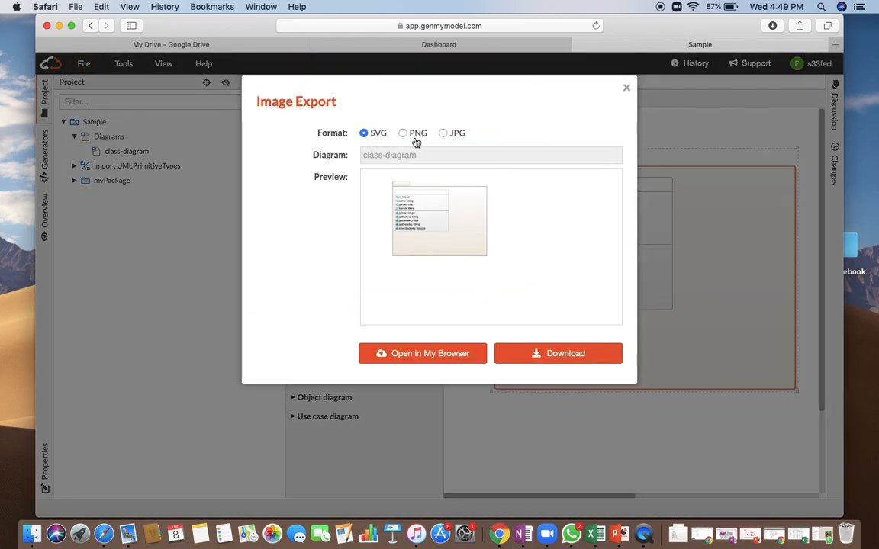
click(446, 134)
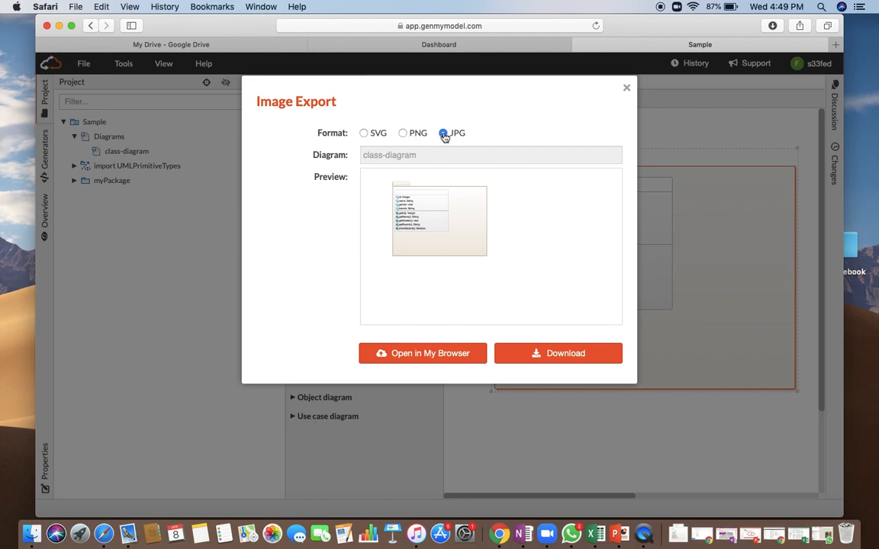
click(556, 359)
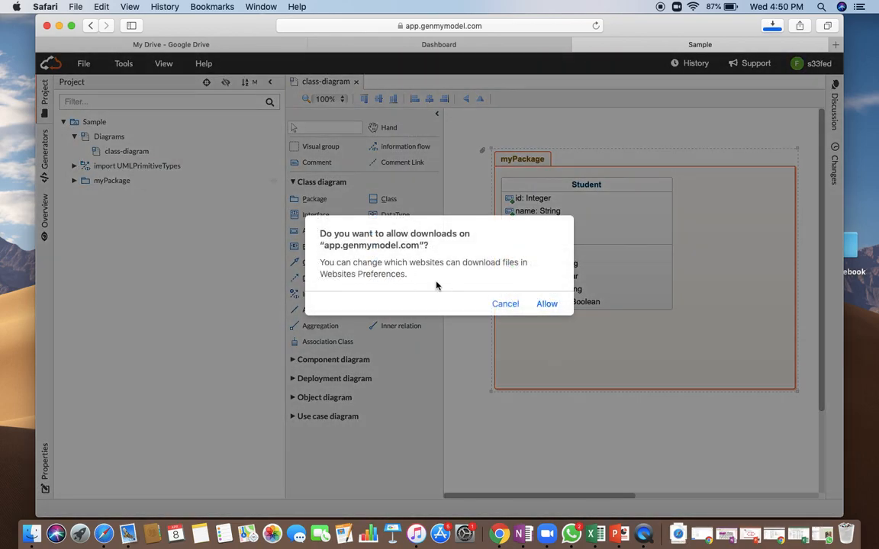
click(545, 304)
Step: Open the downloaded class-diagram-2.jpeg in Preview, enlarge its window and reposition it to view the whole exported diagram
click(675, 536)
click(679, 492)
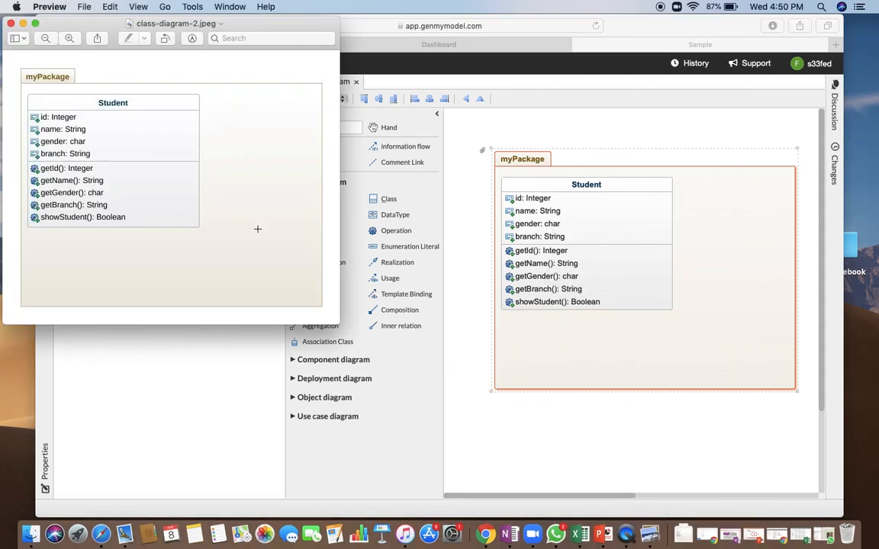
drag(255, 29, 366, 63)
double_click(366, 63)
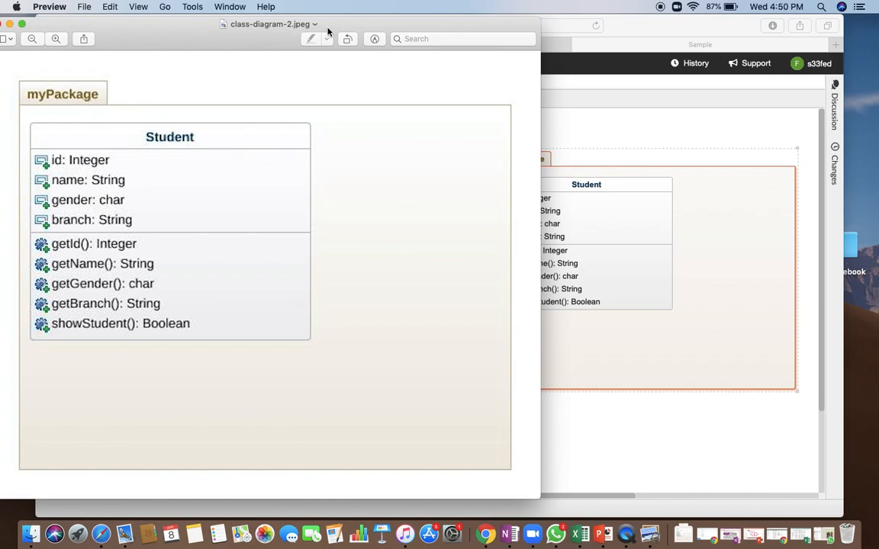
drag(347, 26, 430, 25)
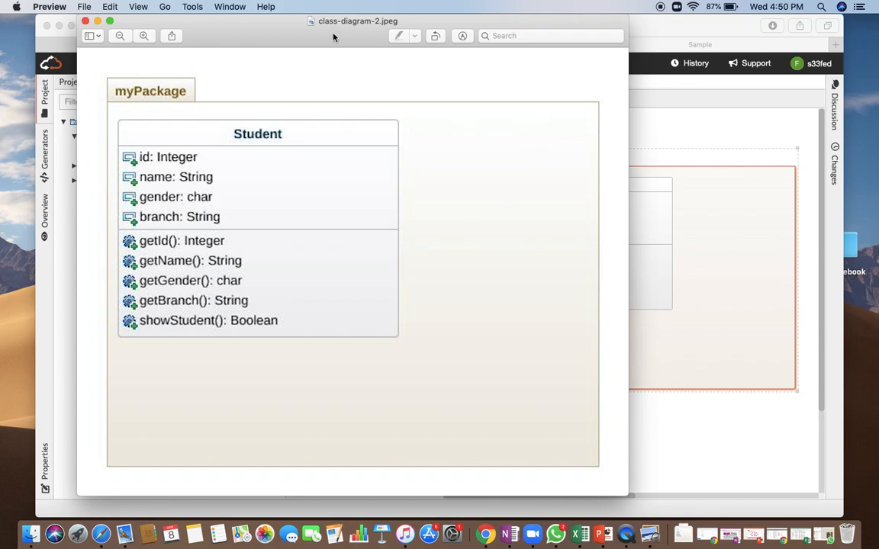
drag(283, 26, 300, 50)
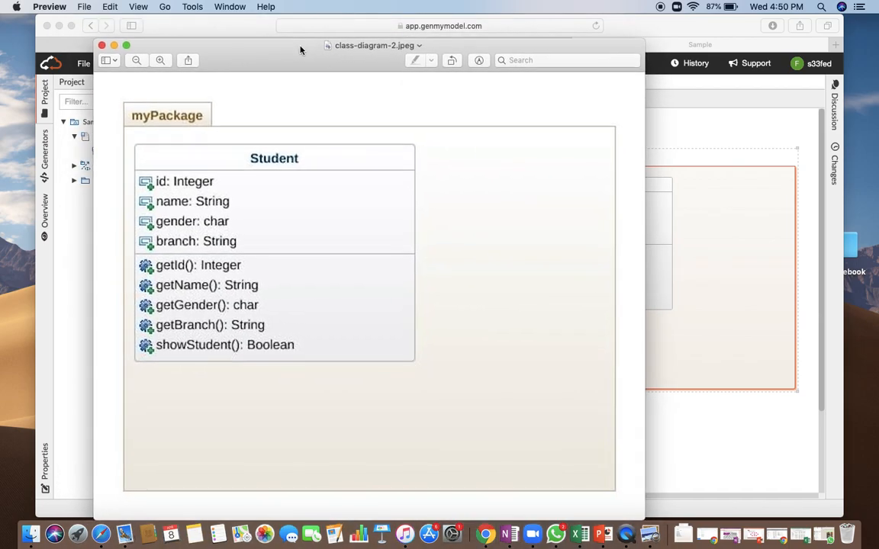